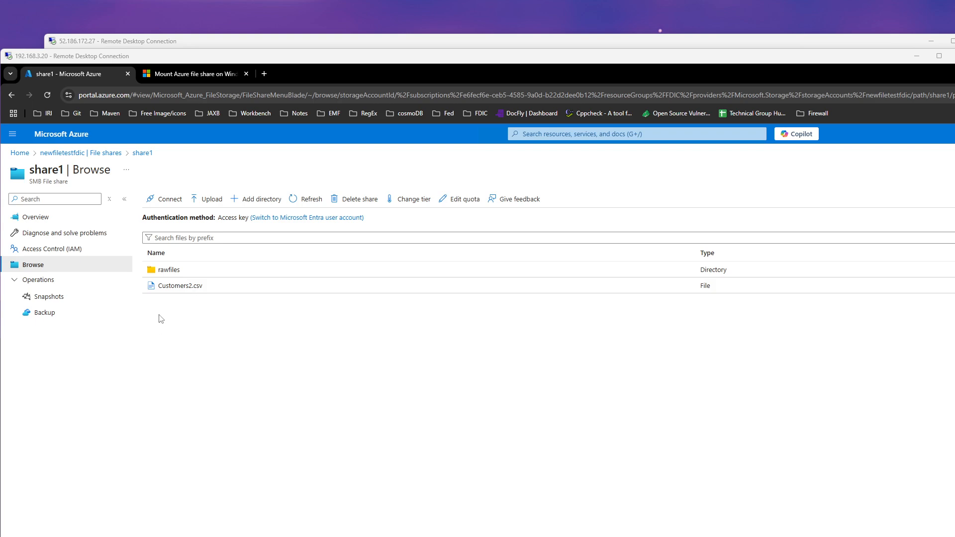
# Show the Windows connection script for share1 using drive letter Z and the storage account key, then hide it.
pyautogui.click(167, 200)
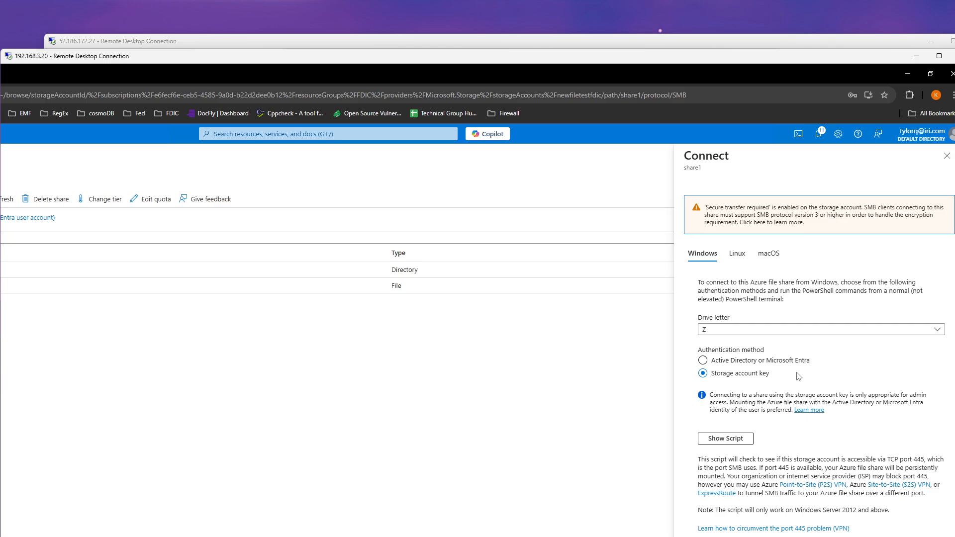
pyautogui.click(732, 442)
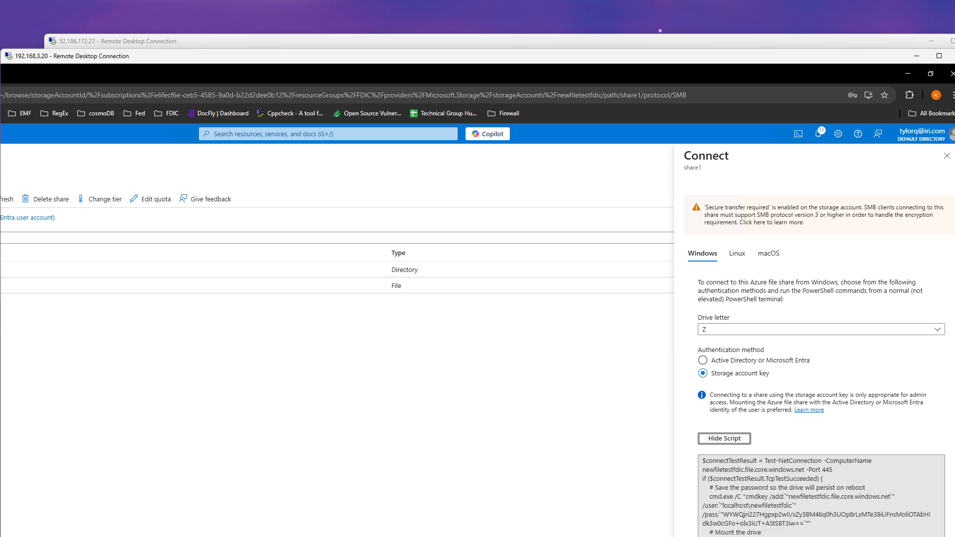
pyautogui.click(724, 438)
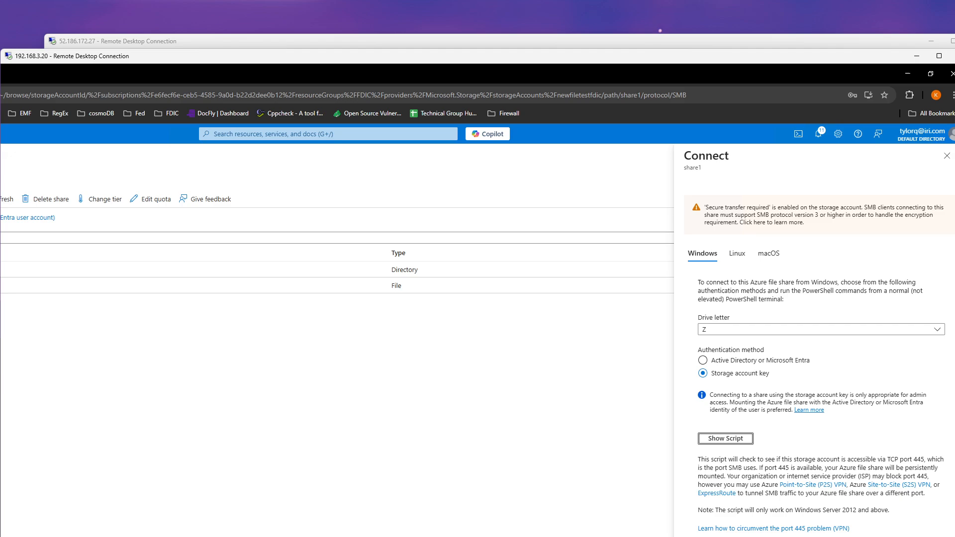
pyautogui.hscroll(-6, 477, 304)
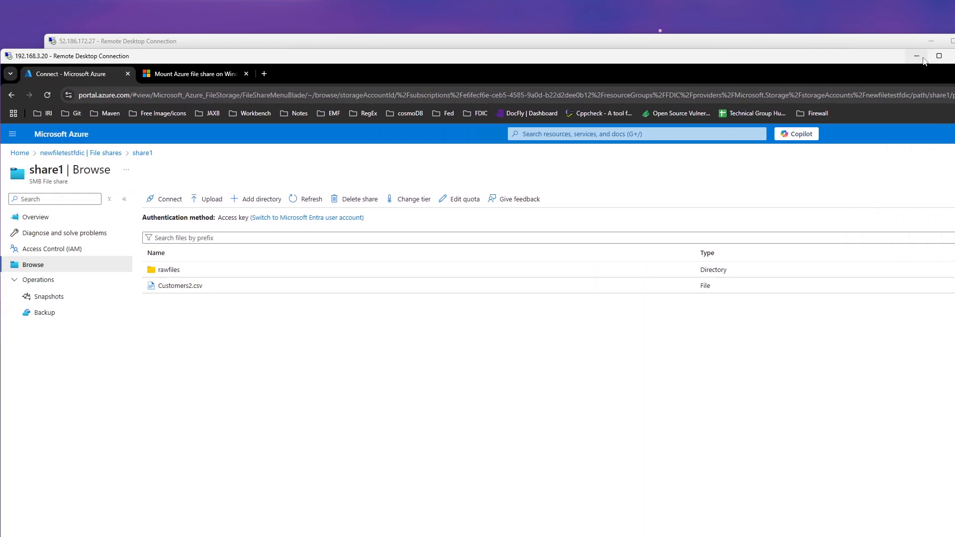
# Switch to the 52.186.172.27 remote desktop session and run the share1 mount script in PowerShell ISE.
pyautogui.click(863, 43)
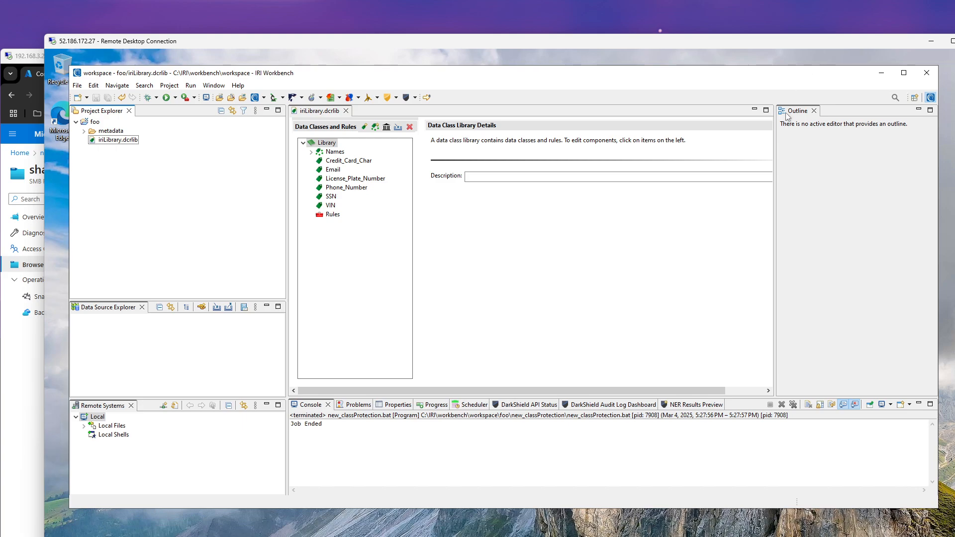
pyautogui.click(952, 44)
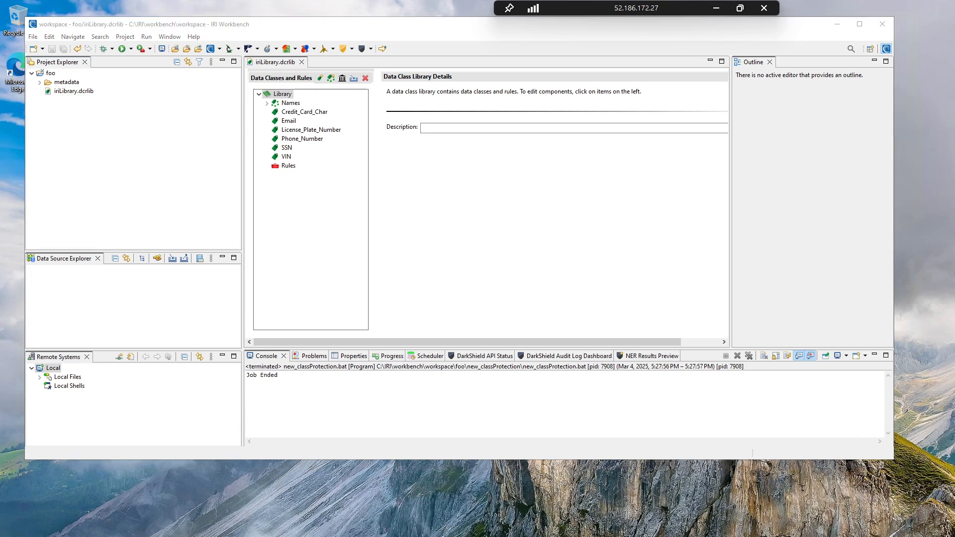
pyautogui.hotkey('alt', 'Tab')
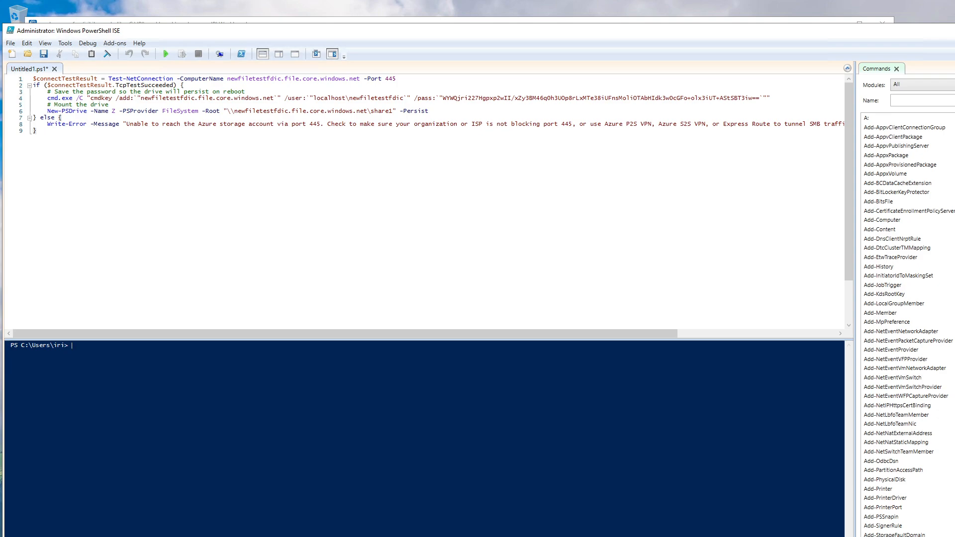
pyautogui.moveTo(397, 79); pyautogui.dragTo(109, 85)
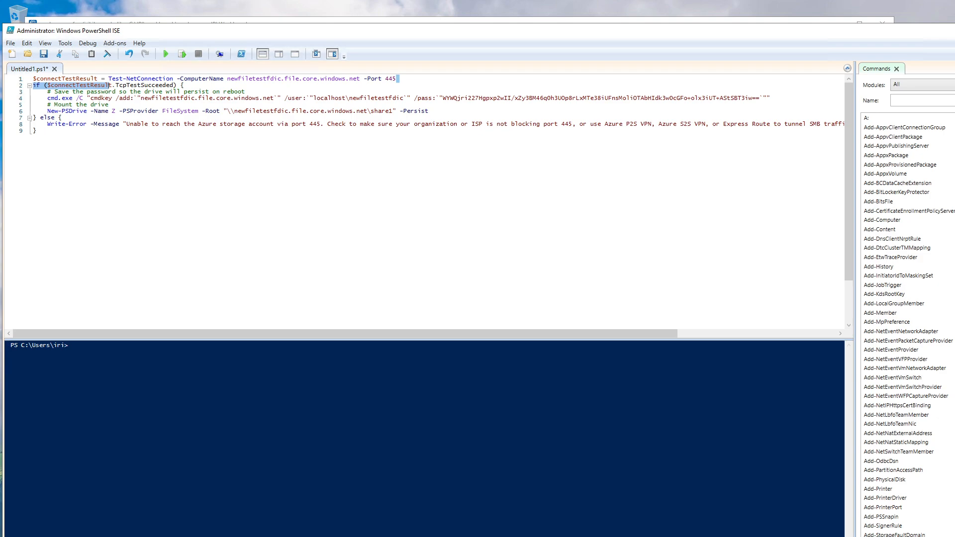
pyautogui.moveTo(110, 104); pyautogui.dragTo(116, 110)
pyautogui.click(116, 111)
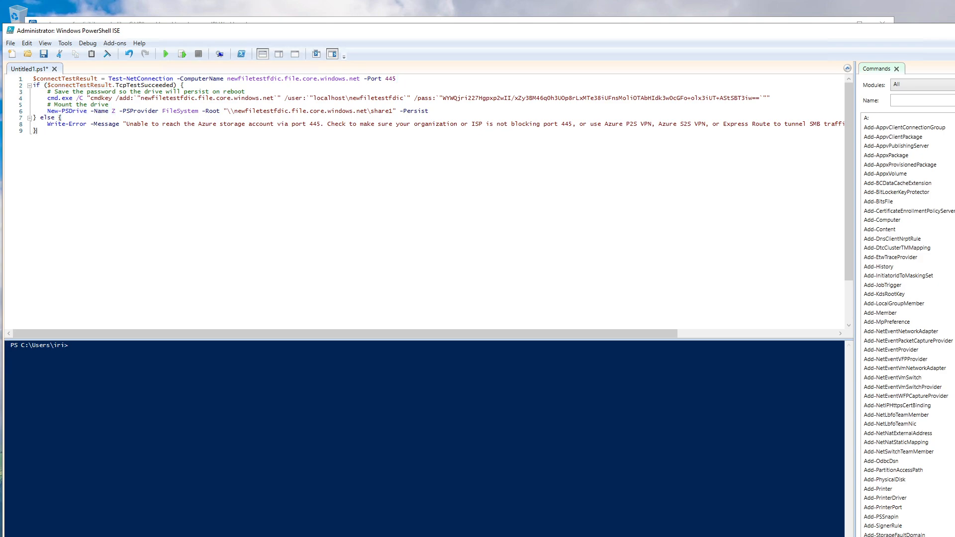
pyautogui.click(164, 55)
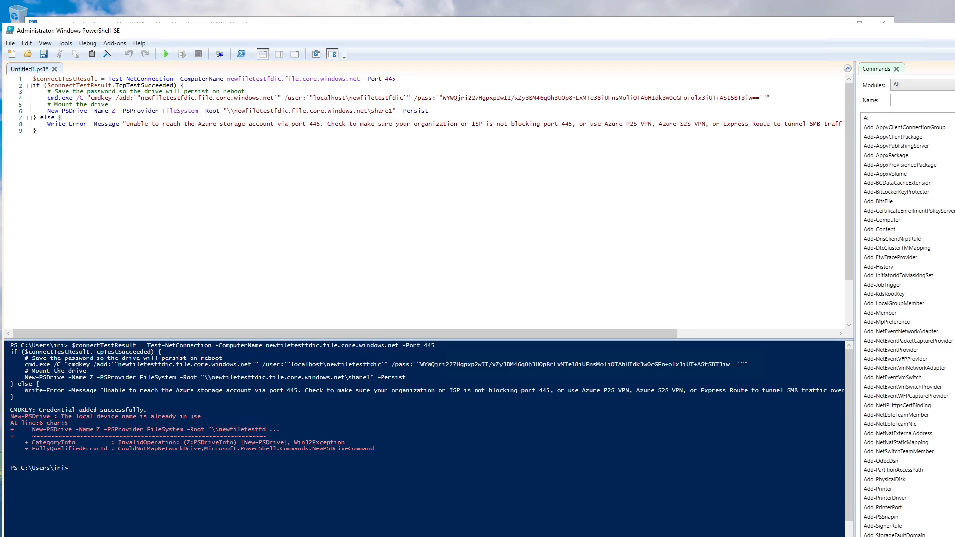
# Check the contents of the mapped share1 (Z:) drive in File Explorer, then return to IRI Workbench.
pyautogui.press('super+e')
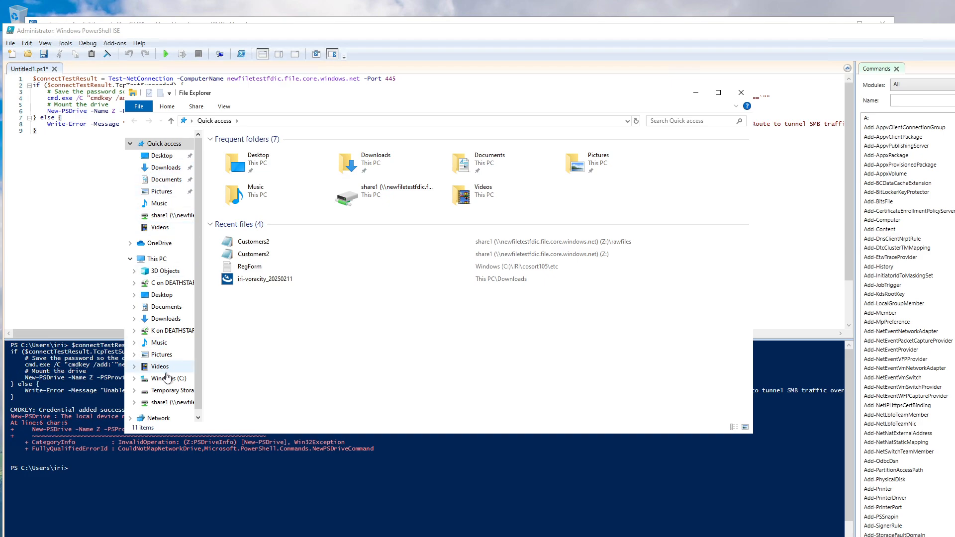
pyautogui.scroll(-1, 164, 388)
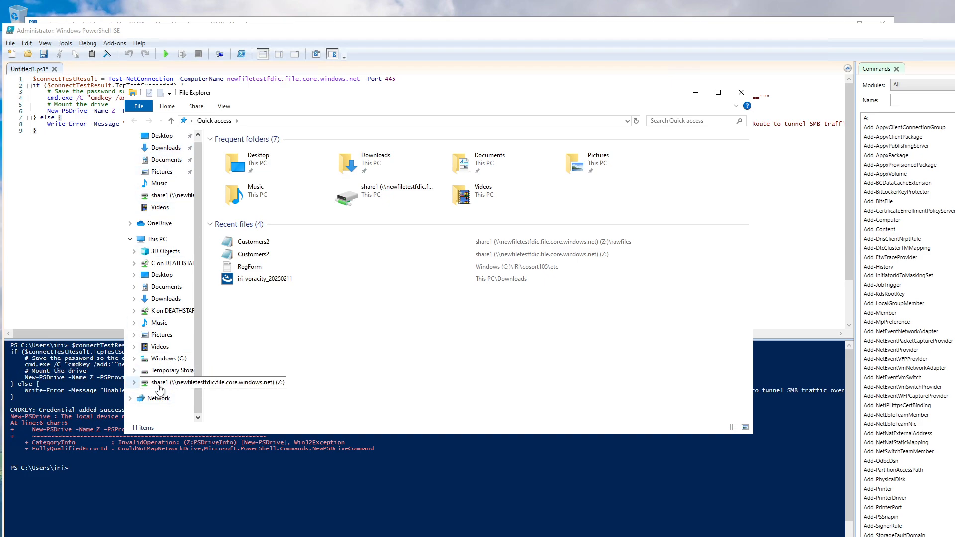
pyautogui.click(159, 386)
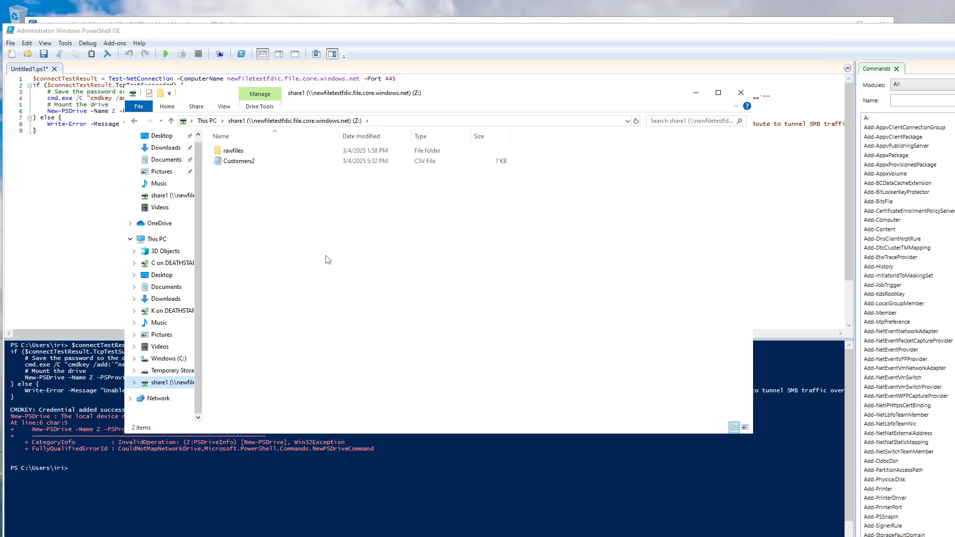
pyautogui.doubleClick(244, 151)
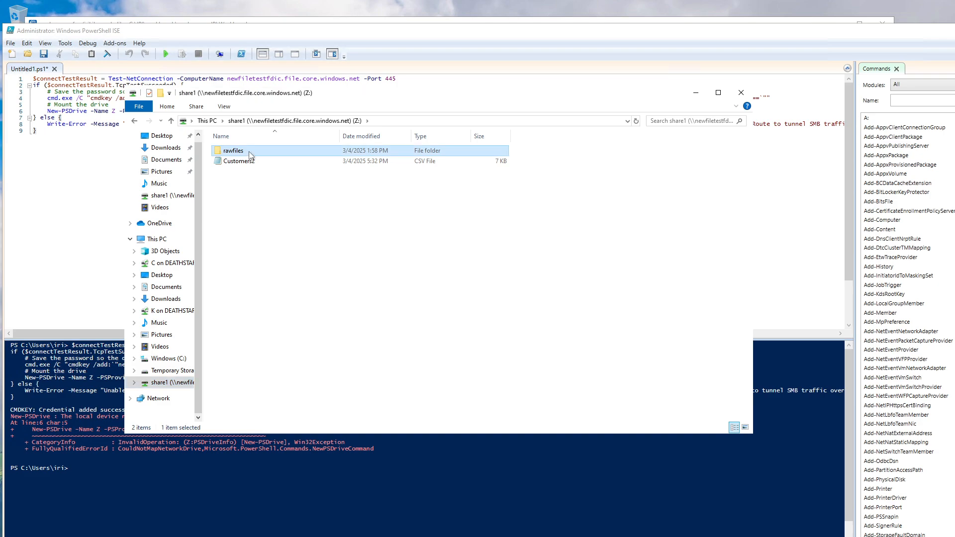
pyautogui.click(300, 121)
pyautogui.click(695, 94)
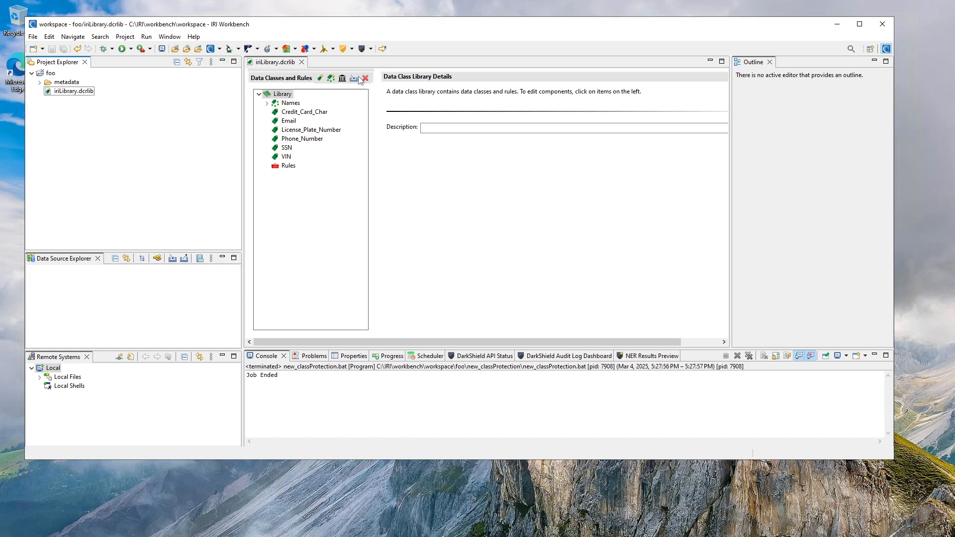
# Start a new masking job named new_job in the foo folder, using the create script option.
pyautogui.click(352, 49)
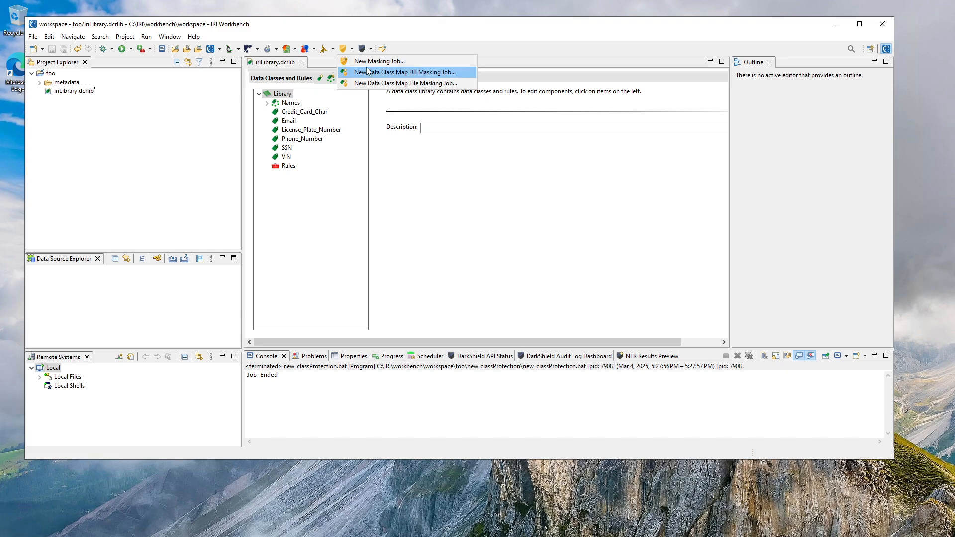
pyautogui.click(370, 62)
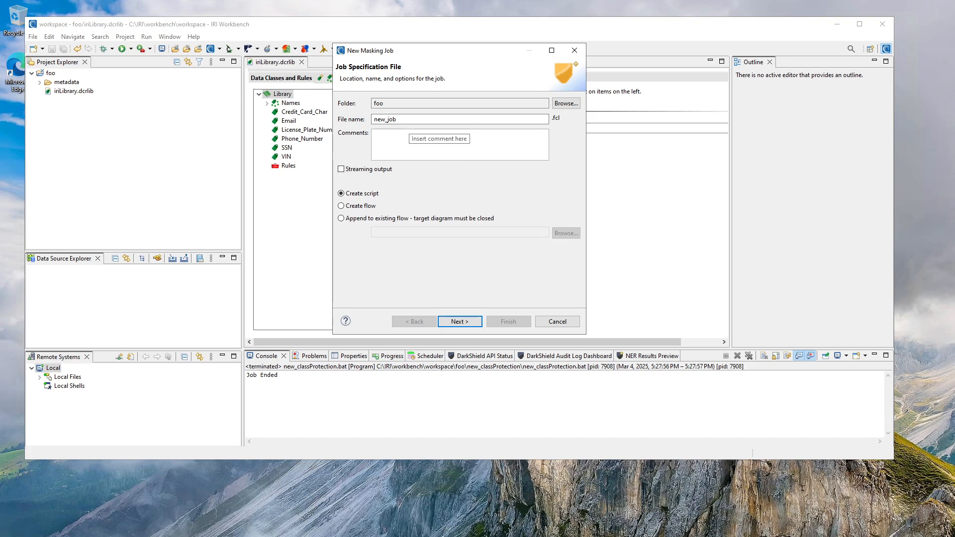
pyautogui.click(460, 322)
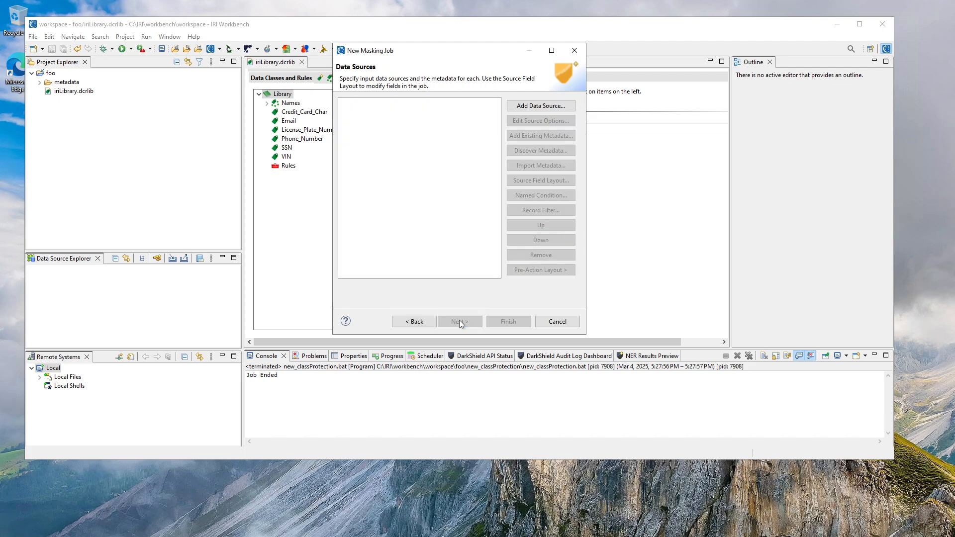
# Add Customers2.csv from the share1 (Z:) drive as the job's CSV file data source.
pyautogui.click(533, 108)
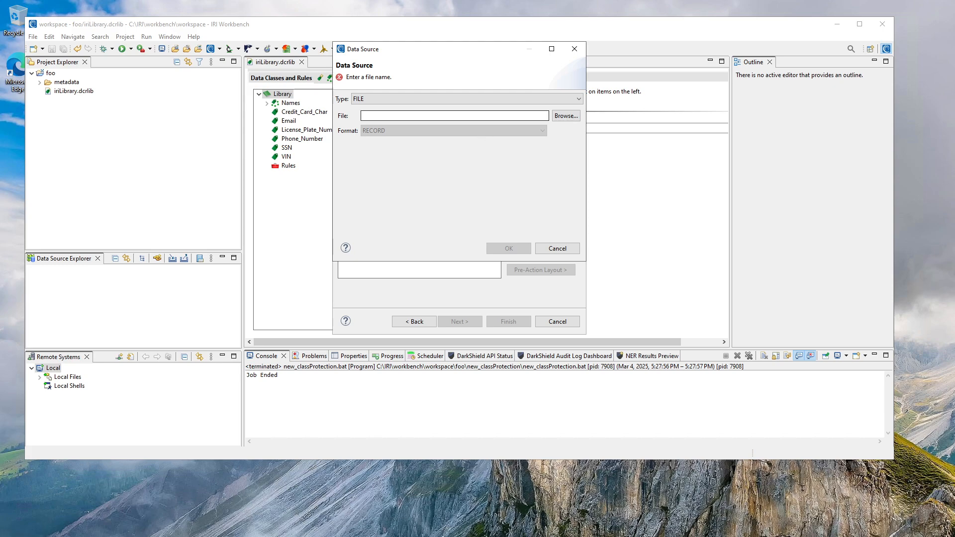
pyautogui.click(561, 117)
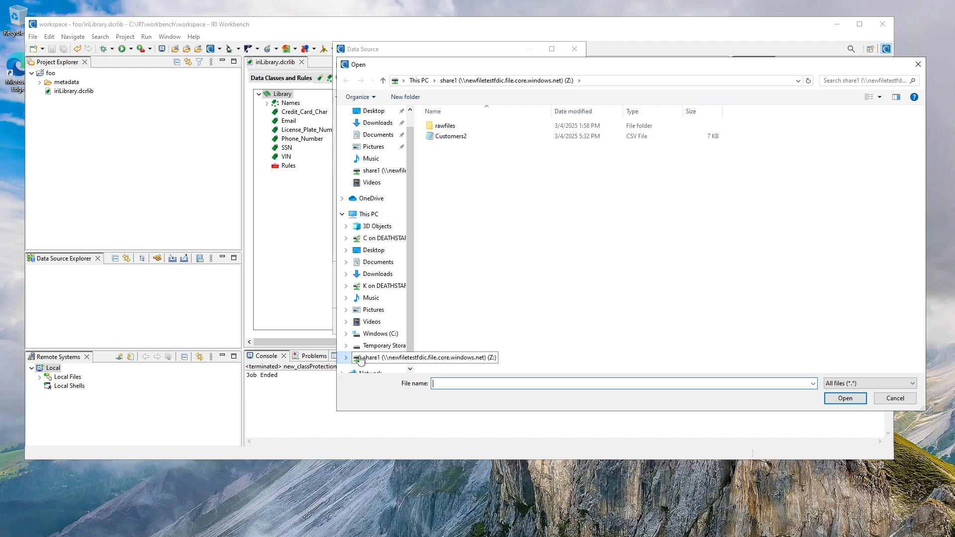
pyautogui.click(457, 138)
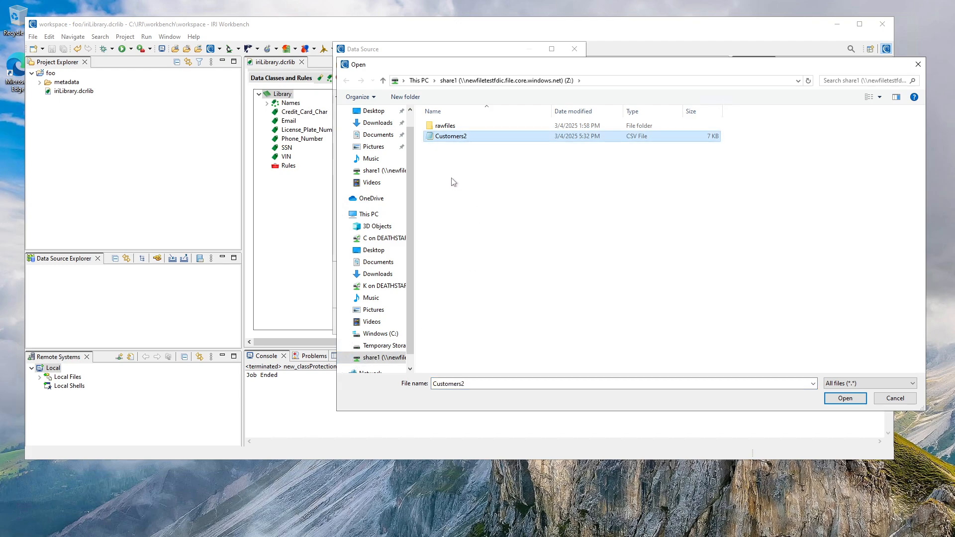
pyautogui.click(834, 401)
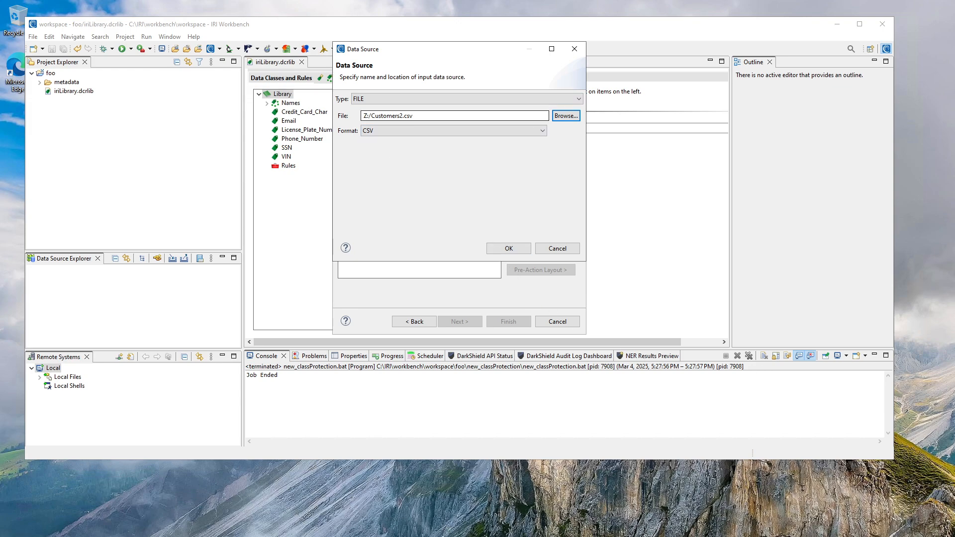
pyautogui.click(510, 250)
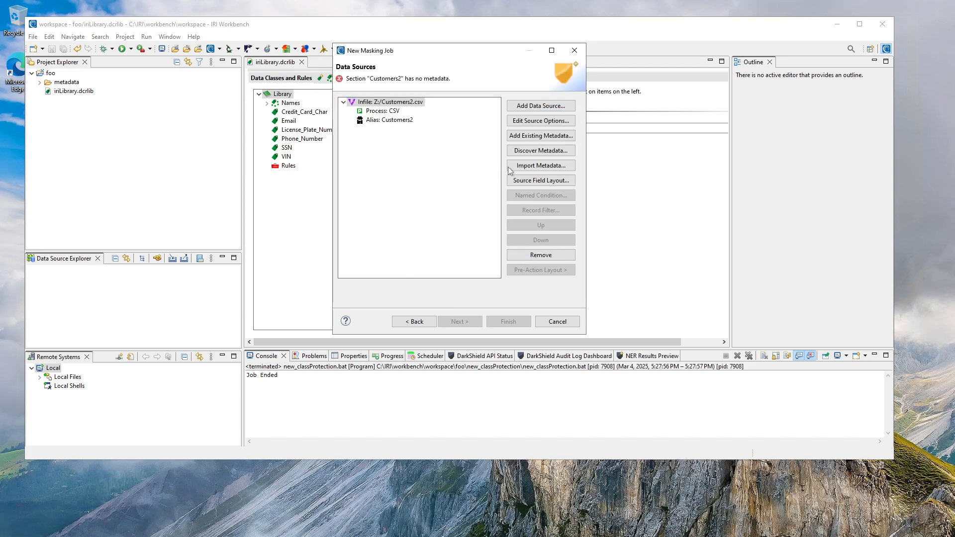
# Discover the source's metadata into foo/metadata as Customers23, detecting fields from the header row with an empty frame, and copy them into the job section.
pyautogui.click(529, 152)
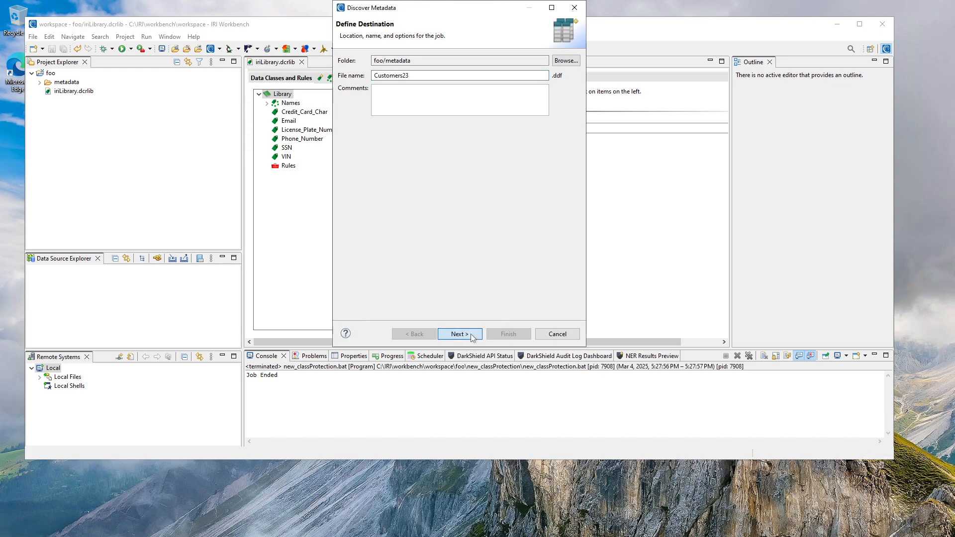
pyautogui.click(477, 332)
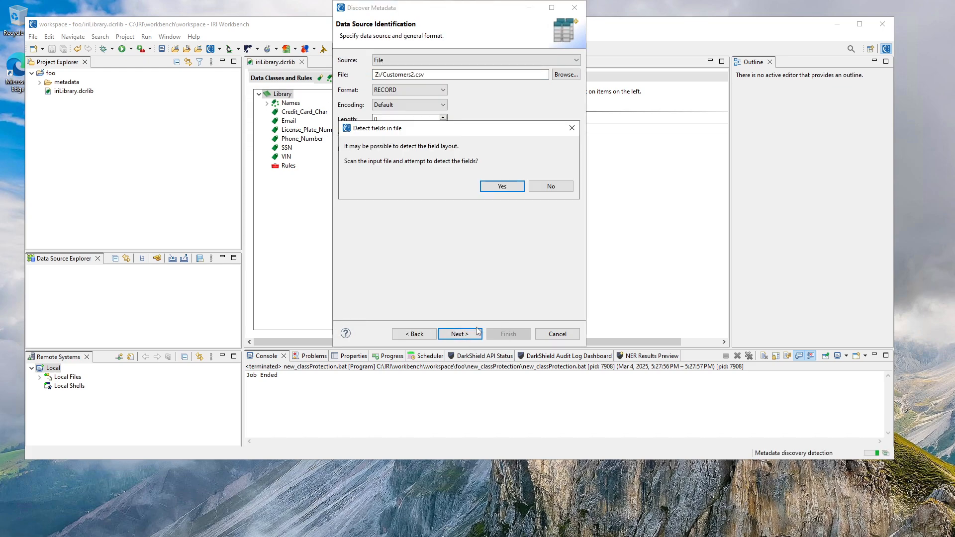
pyautogui.click(500, 194)
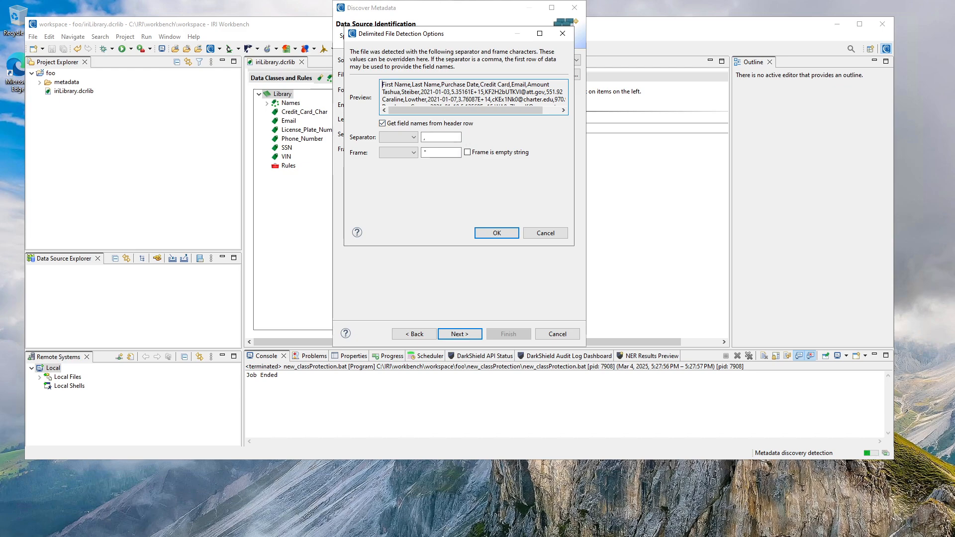
pyautogui.click(468, 152)
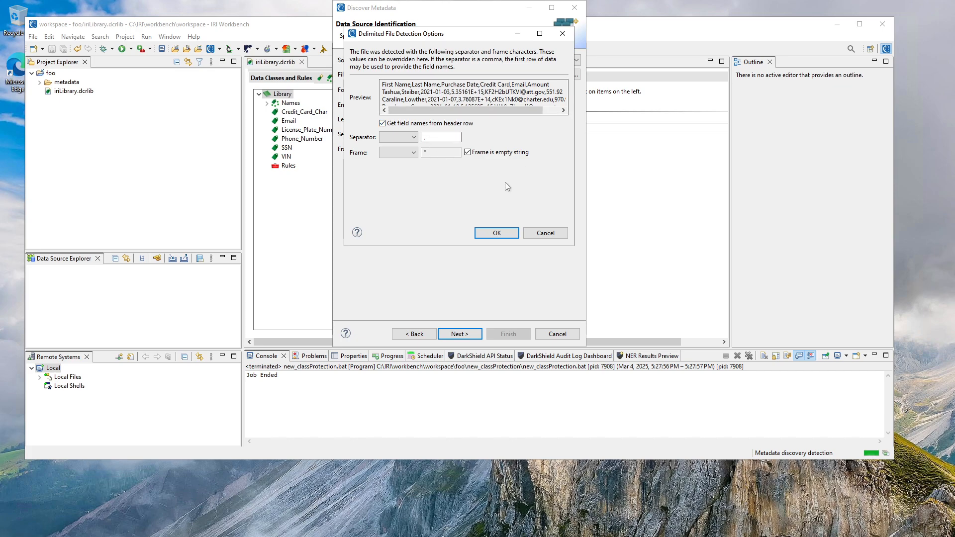
pyautogui.click(497, 233)
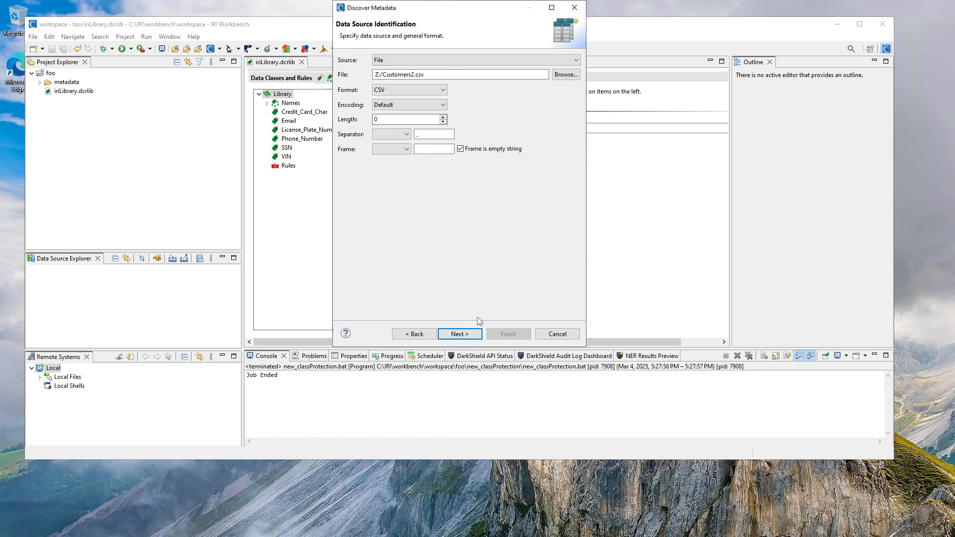
pyautogui.click(470, 334)
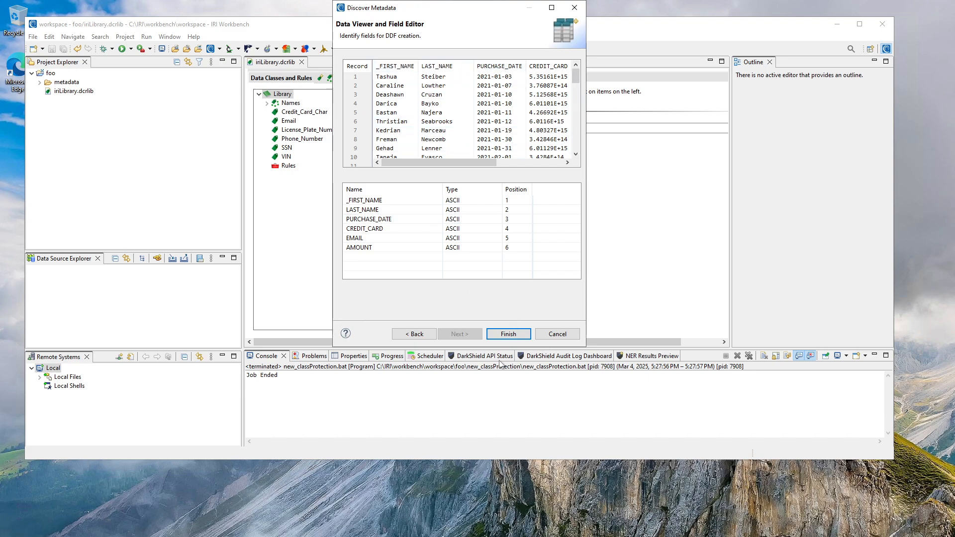
pyautogui.click(507, 335)
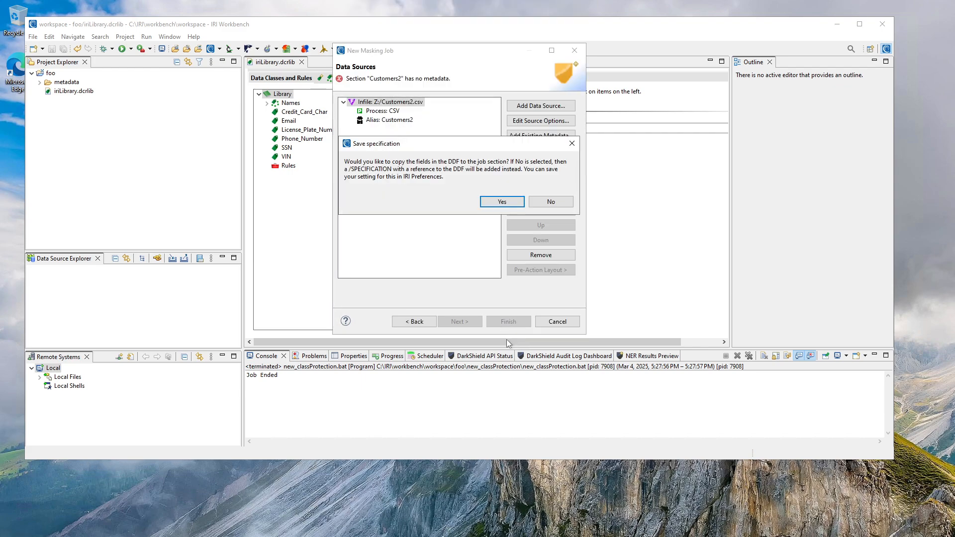
pyautogui.click(496, 202)
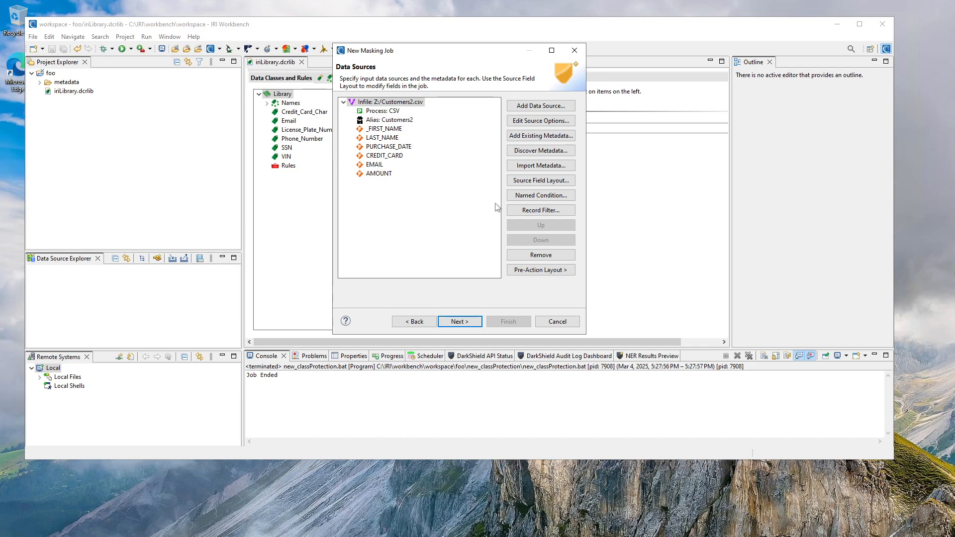
# Add Customers2.csv on the share1 (Z:) drive as the job's CSV file data target and finish creating the job.
pyautogui.click(459, 321)
pyautogui.click(541, 116)
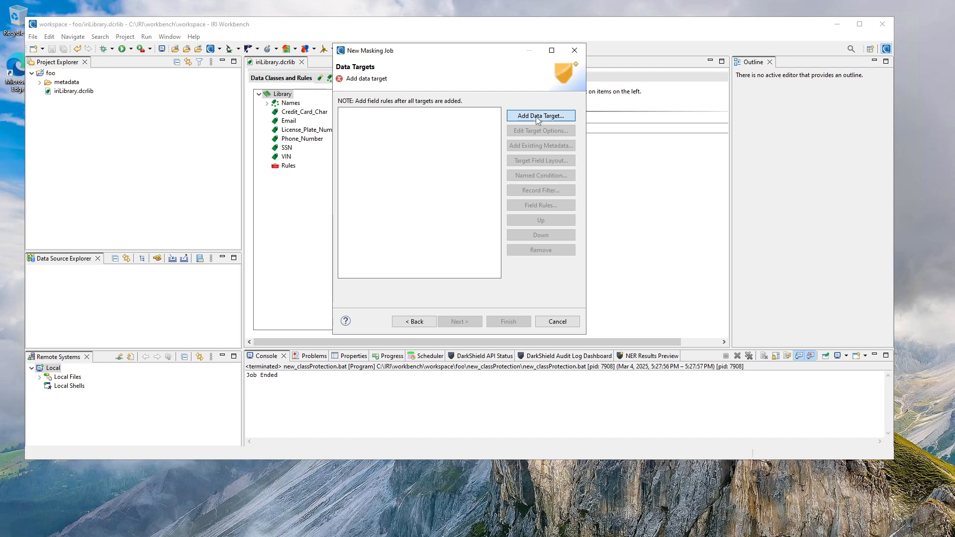
pyautogui.click(565, 116)
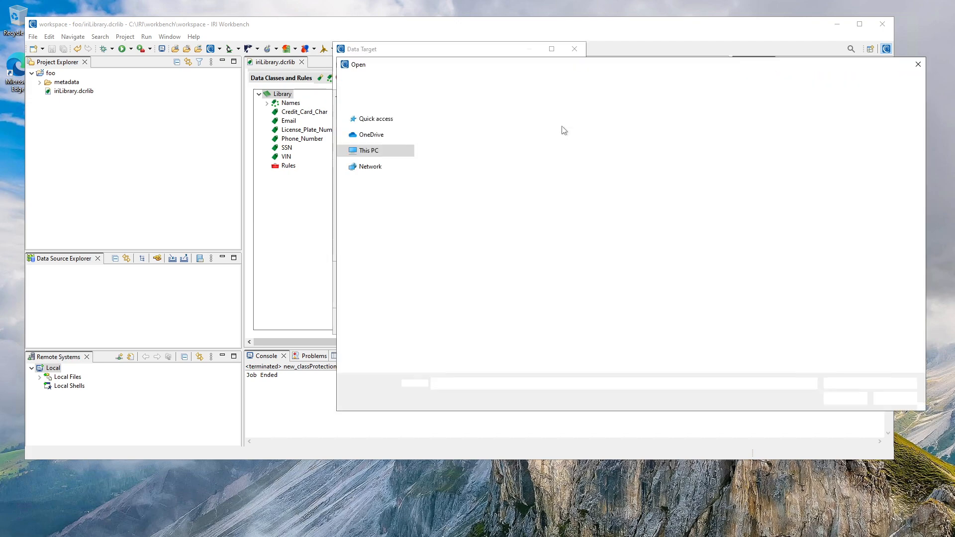
pyautogui.click(473, 139)
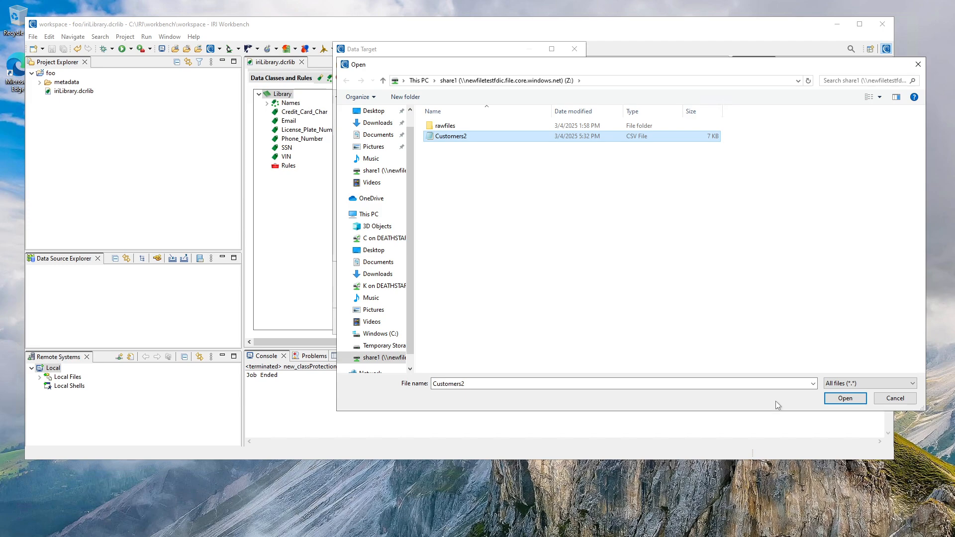
pyautogui.click(834, 403)
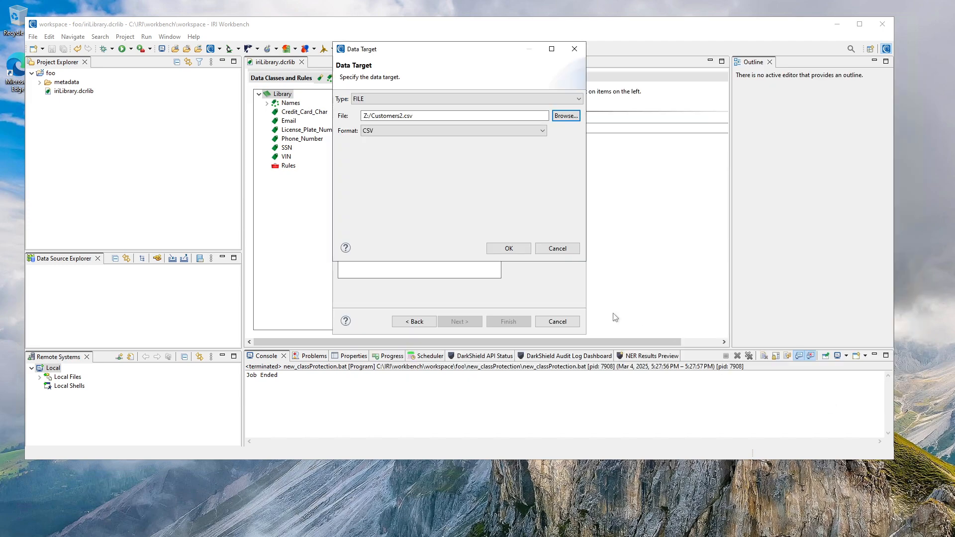
pyautogui.click(513, 249)
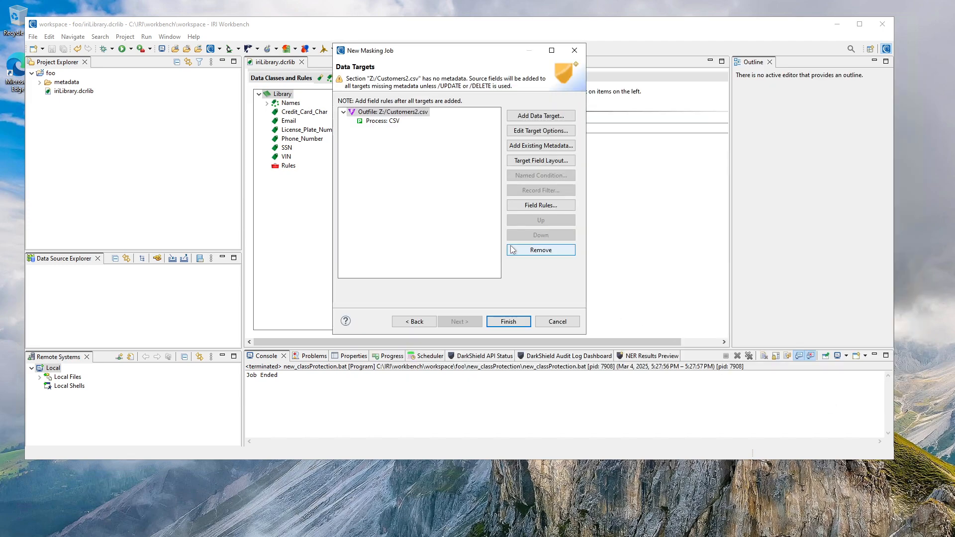
pyautogui.click(508, 322)
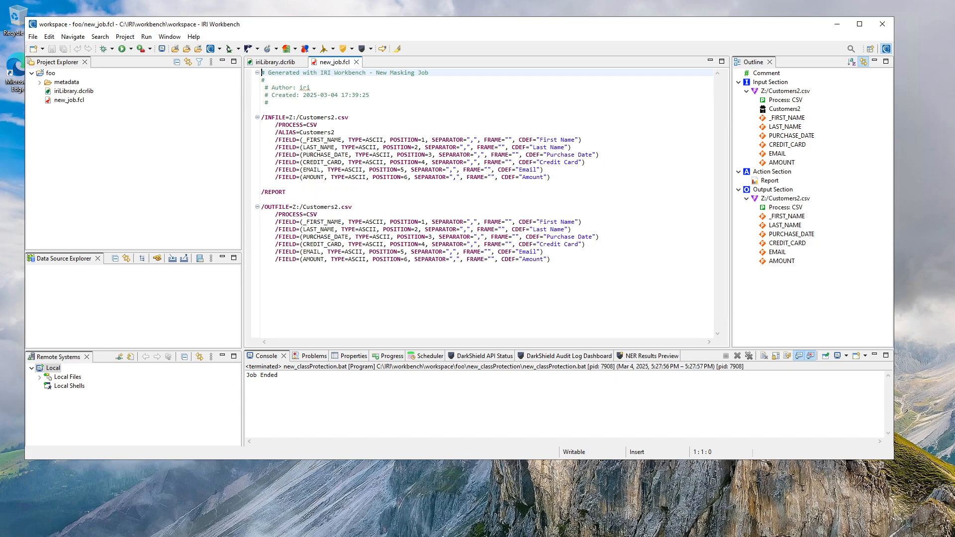
# Apply the existing FPE rule from the foo library to the target's LAST_NAME field in new_job.fcl, and save the script.
pyautogui.rightClick(370, 193)
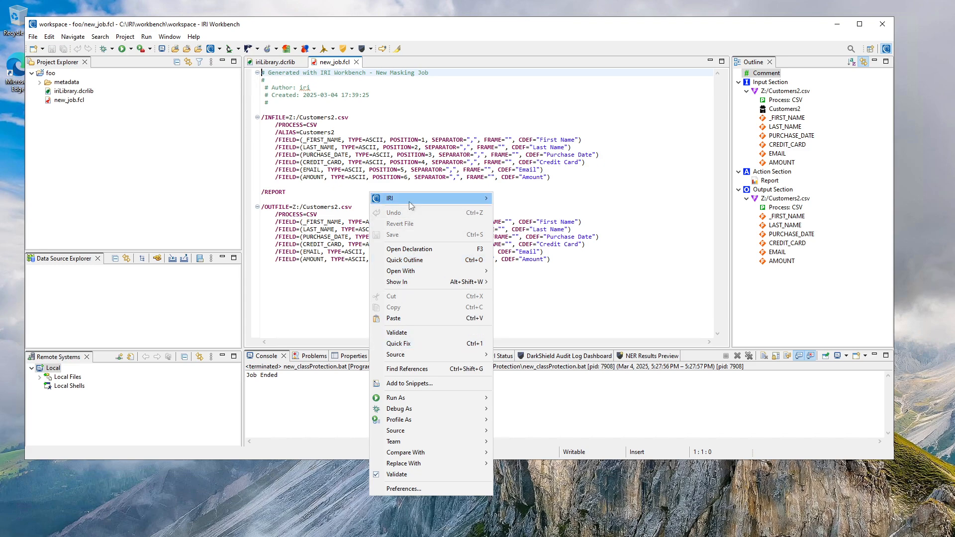
pyautogui.moveTo(411, 205)
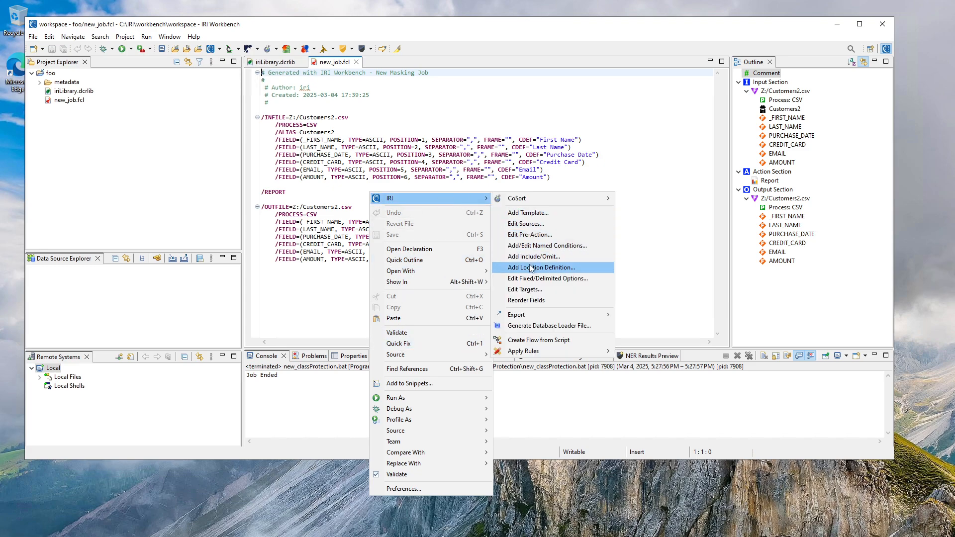
pyautogui.click(524, 290)
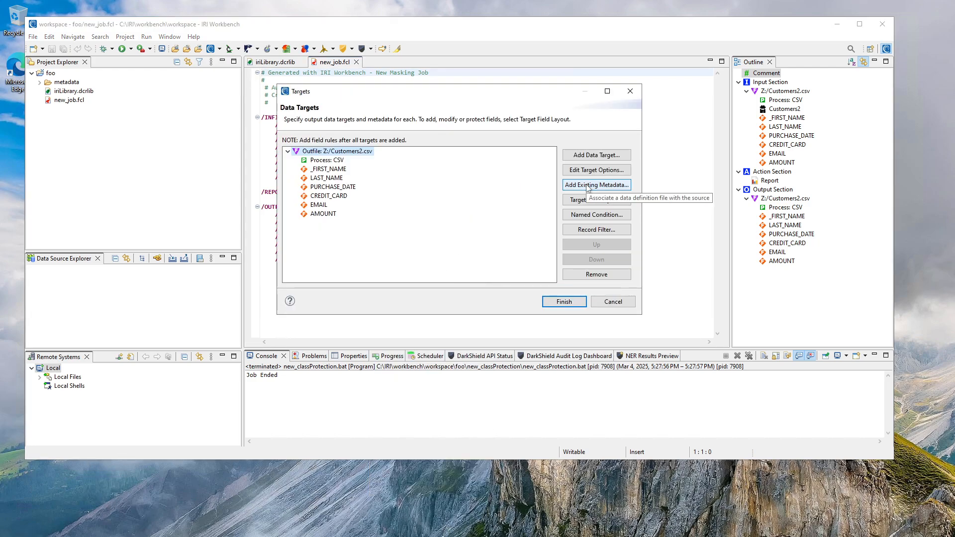
pyautogui.click(579, 200)
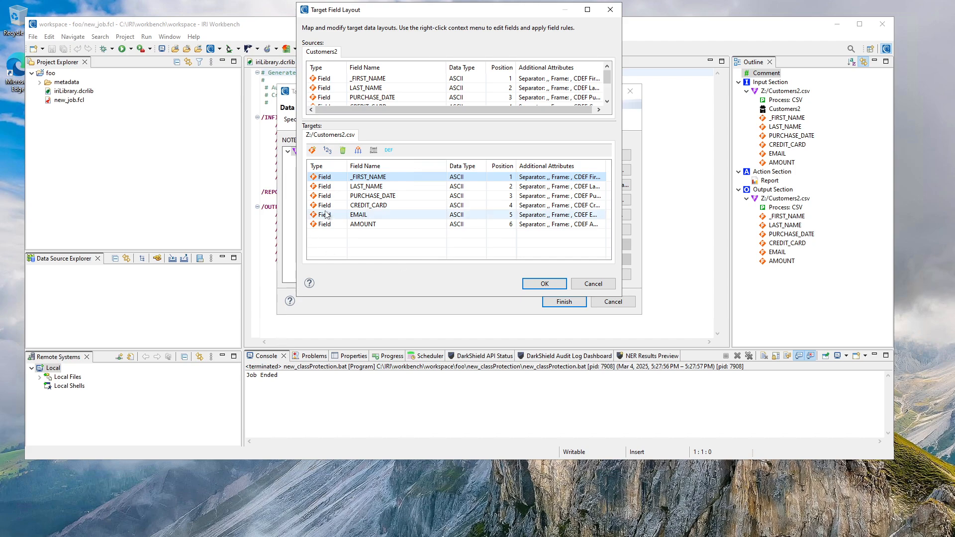
pyautogui.rightClick(332, 188)
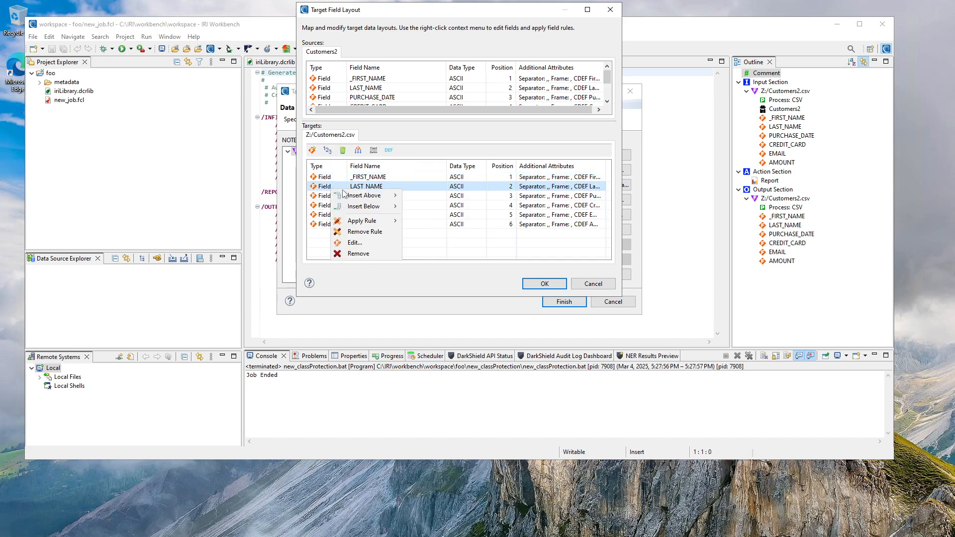
pyautogui.moveTo(359, 224)
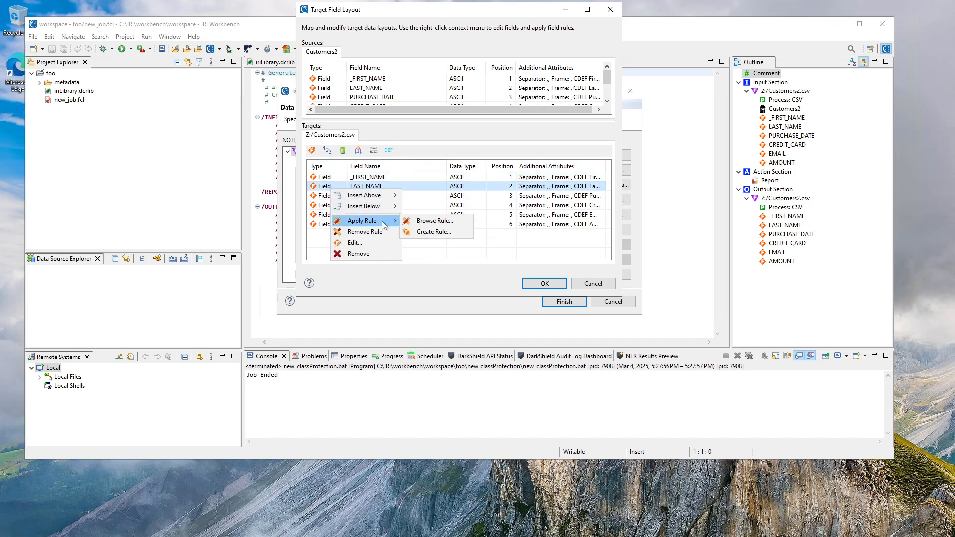
pyautogui.click(419, 221)
pyautogui.click(387, 95)
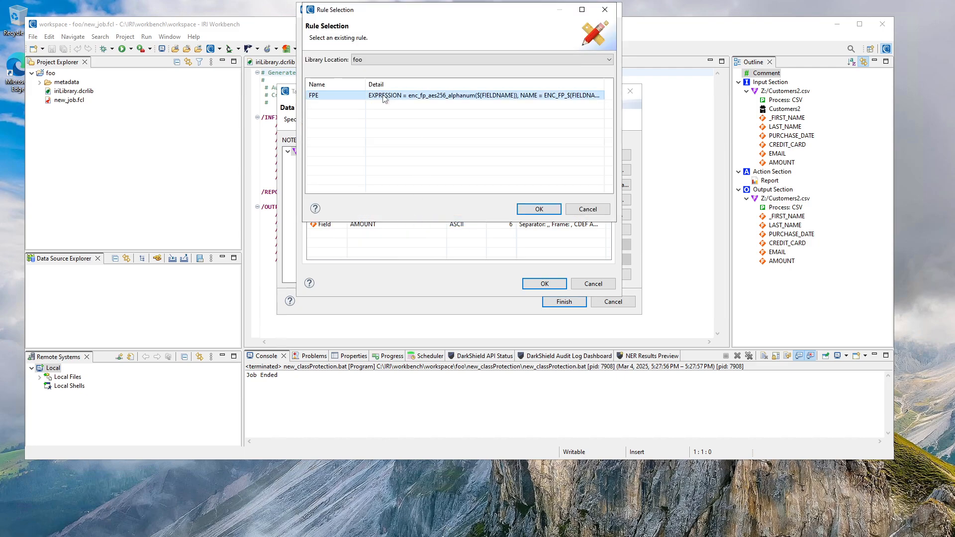
pyautogui.click(531, 213)
pyautogui.click(544, 282)
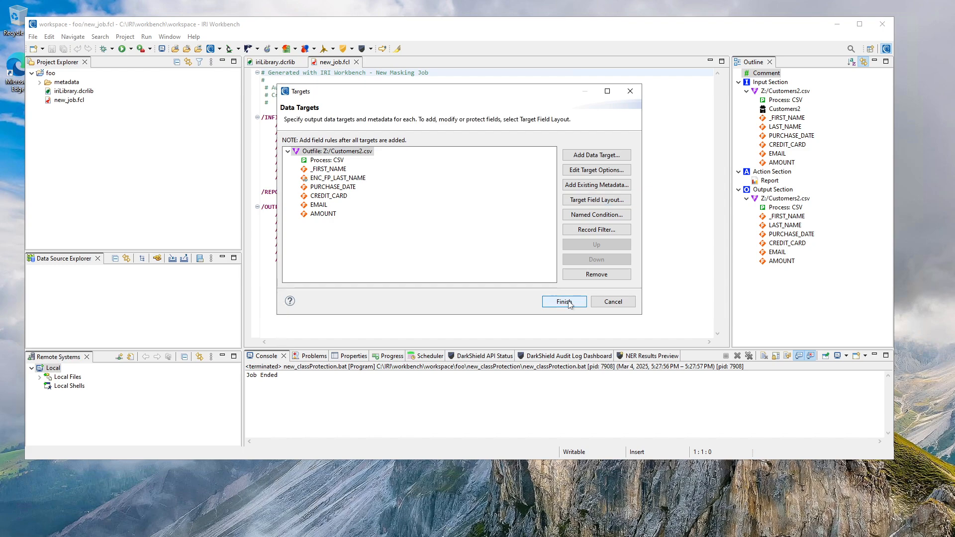
pyautogui.click(564, 302)
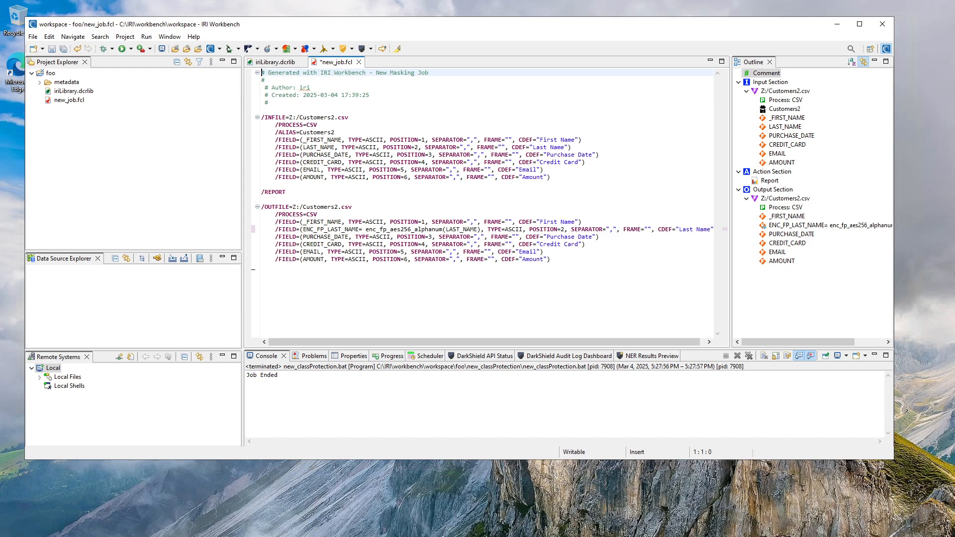
pyautogui.click(62, 49)
# Set up a directory data class search in foo with subfolder dir_dataclass_search and Z:\ as the search directory.
pyautogui.click(239, 49)
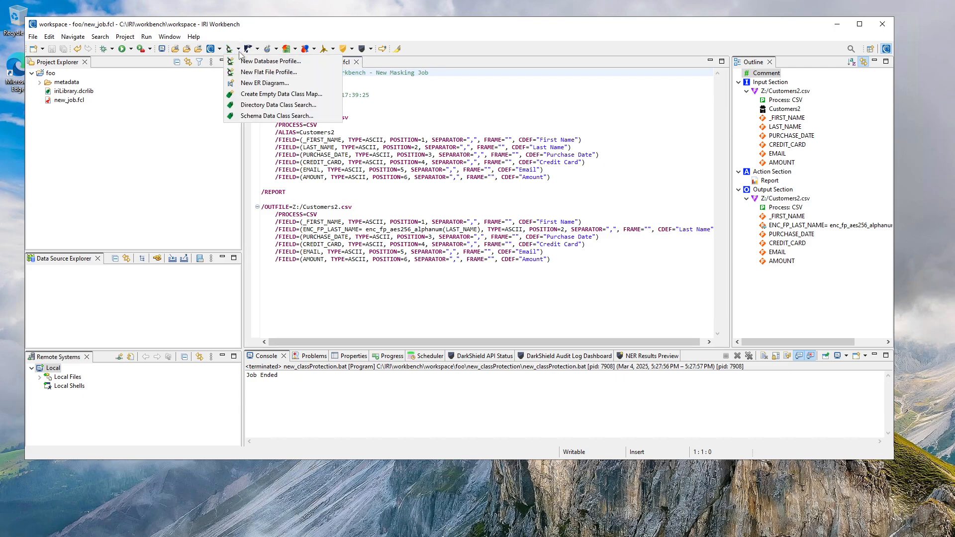
pyautogui.click(260, 106)
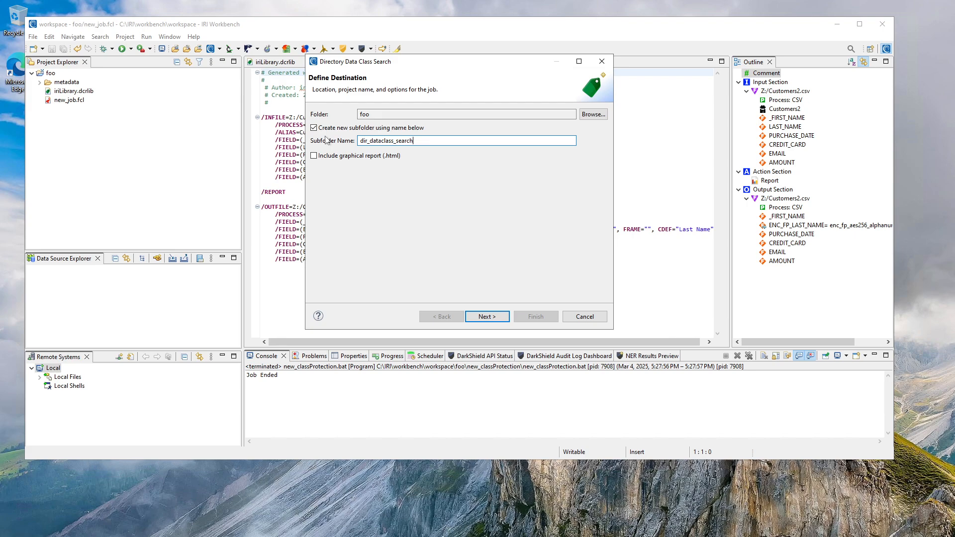
pyautogui.click(489, 318)
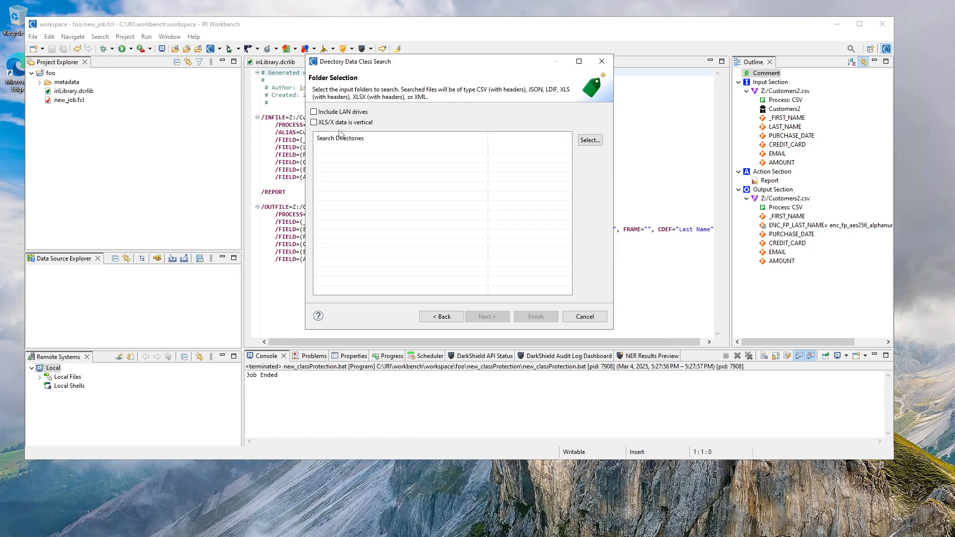
pyautogui.click(590, 141)
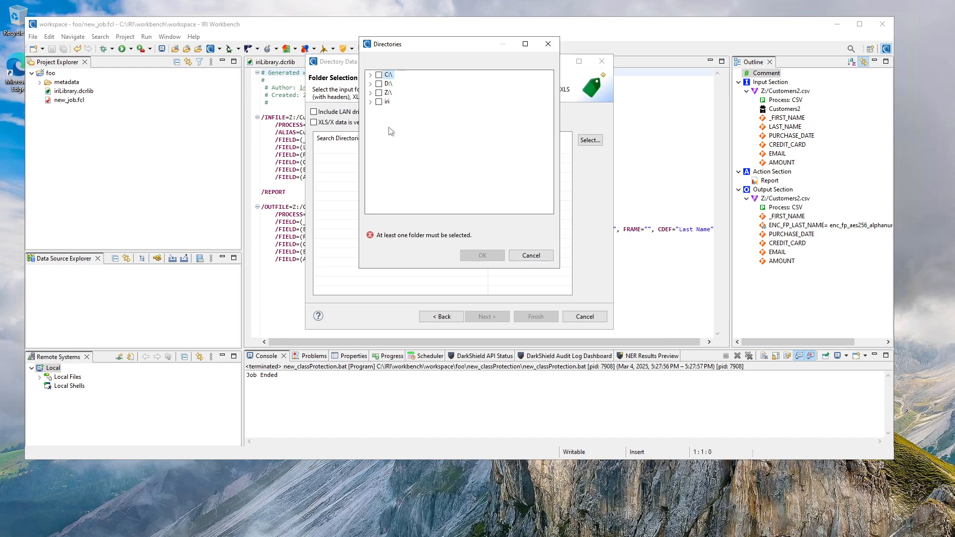
pyautogui.click(379, 93)
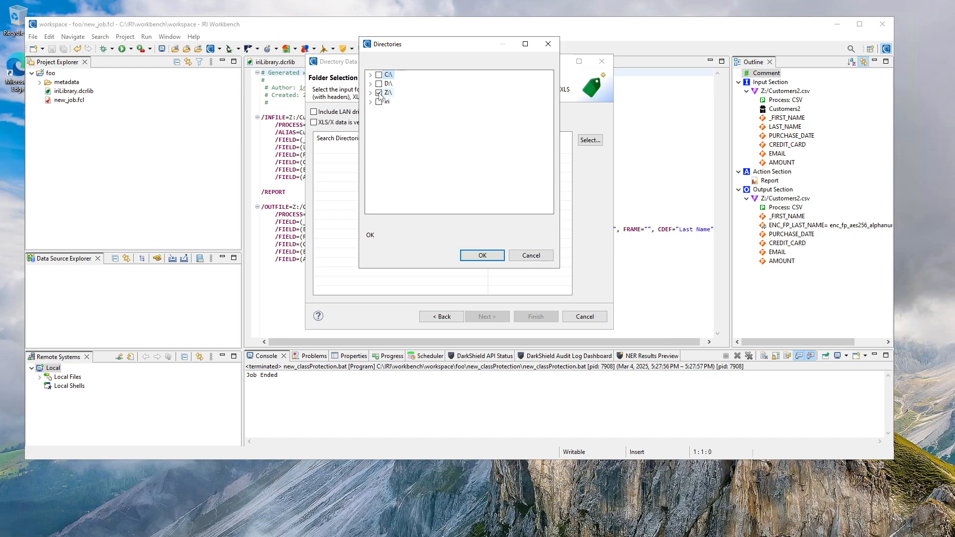
pyautogui.click(371, 93)
pyautogui.click(481, 256)
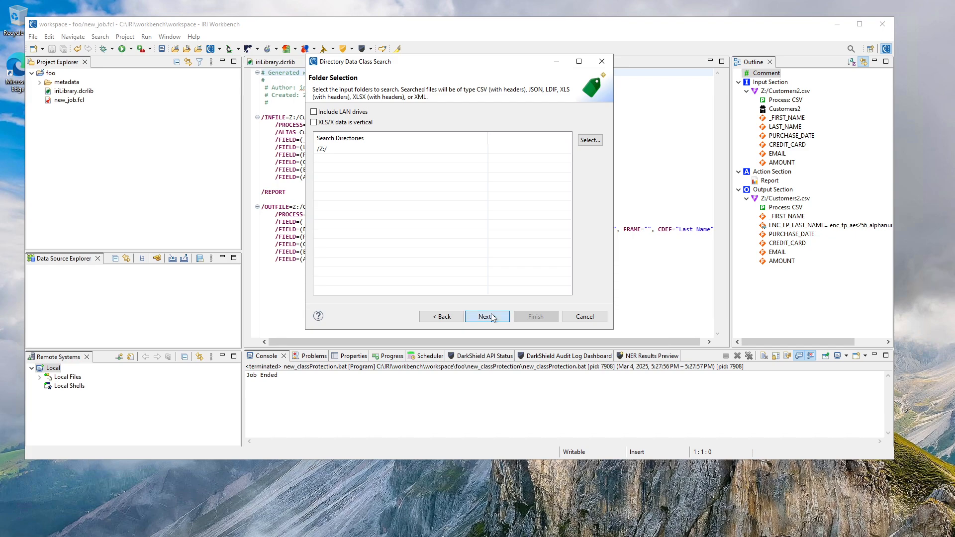
# Run the search without file exclusions, using all data classes in the foo library, matching threshold 90, and the first 4096 records.
pyautogui.click(493, 317)
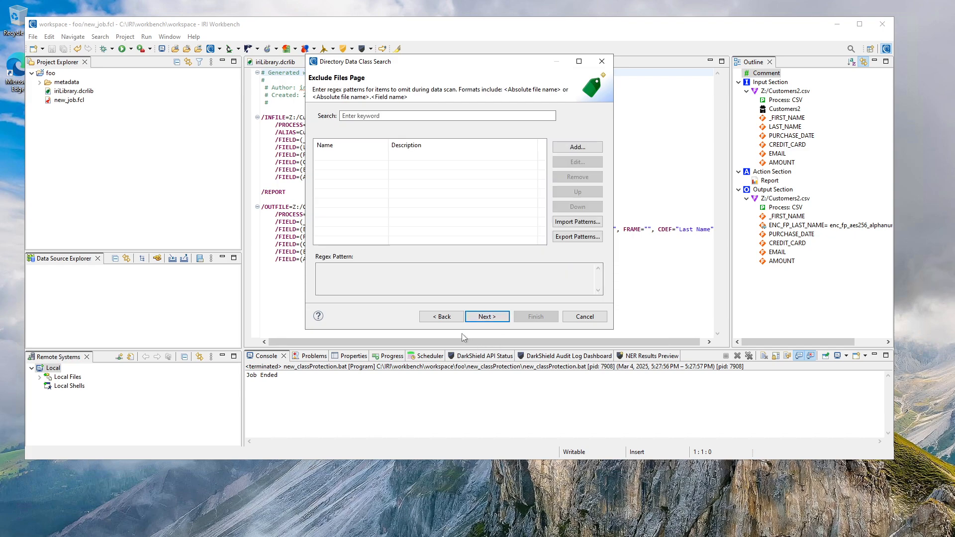
pyautogui.click(508, 318)
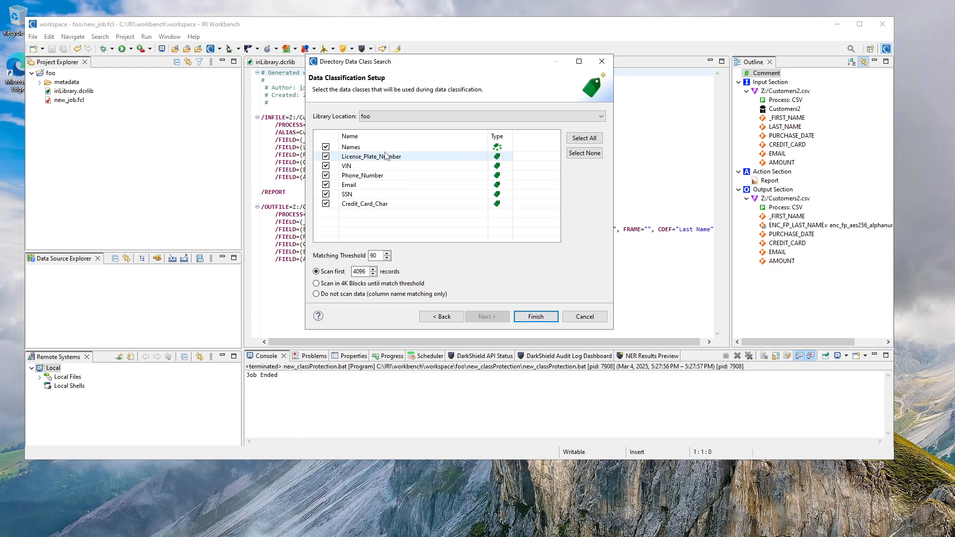
pyautogui.click(536, 316)
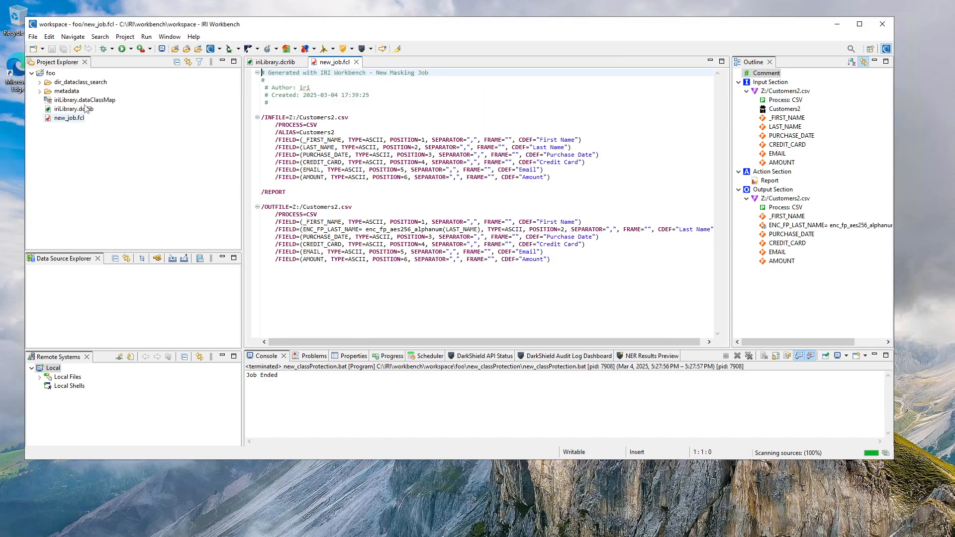
# Open iriLibrary.dataClassMap and review the data classes and field rules mapped to Z:/Customers2.csv.
pyautogui.click(86, 101)
pyautogui.doubleClick(86, 101)
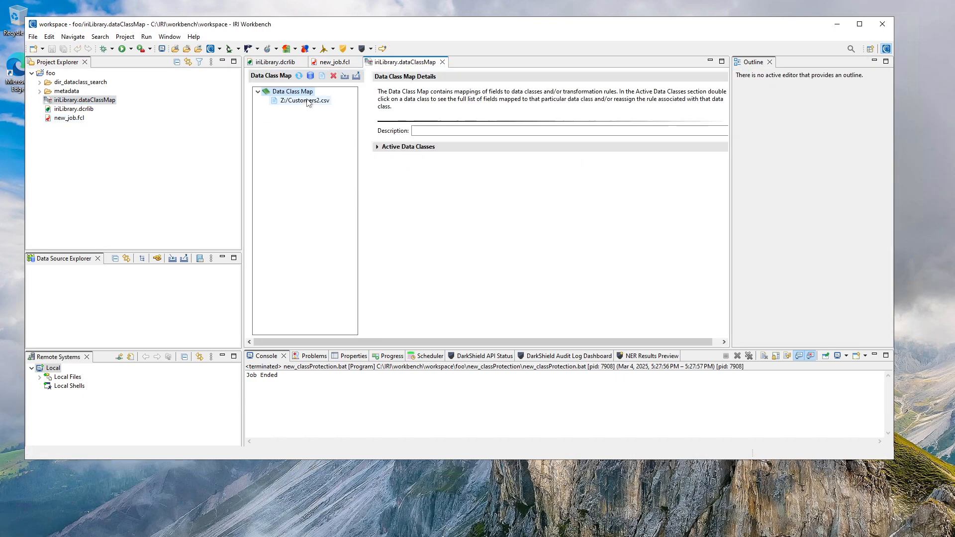
pyautogui.click(307, 101)
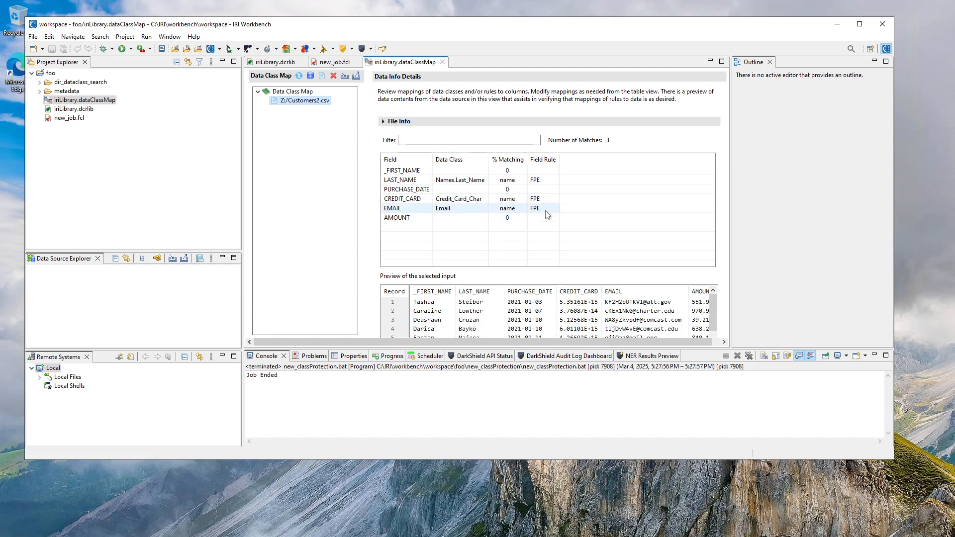
# Create a data class map file masking job in foo/new_classProtection with output Same, using all listed data classes and Z:/Customers2.csv as source.
pyautogui.rightClick(109, 99)
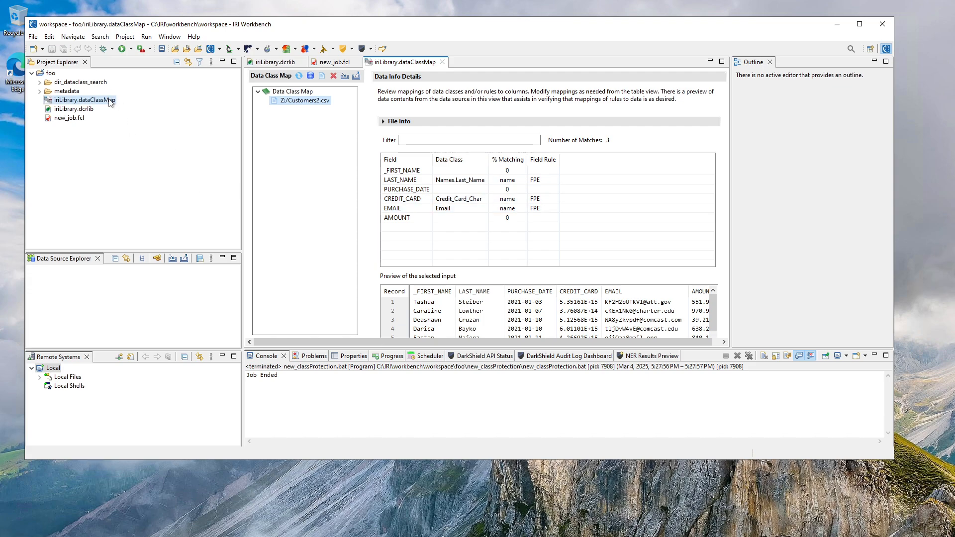
pyautogui.moveTo(165, 315)
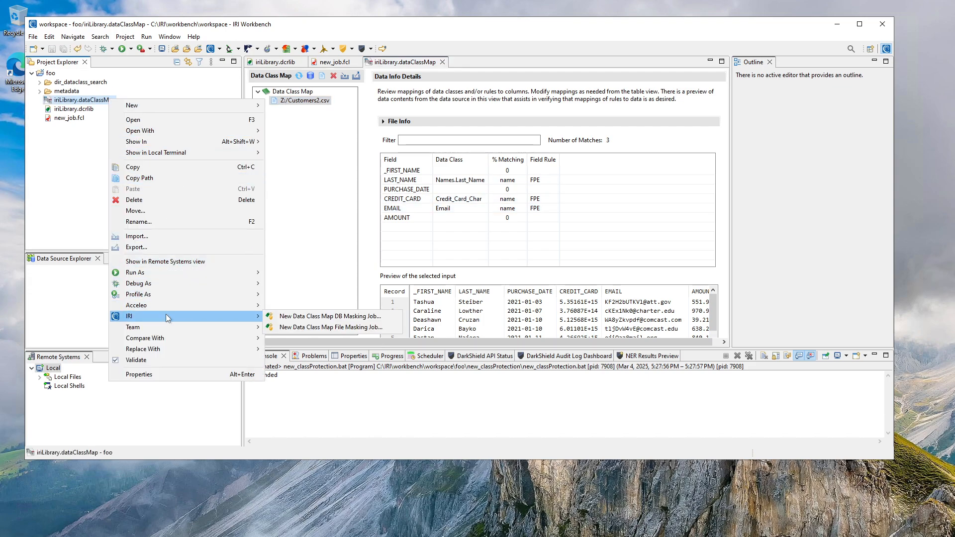
pyautogui.click(337, 330)
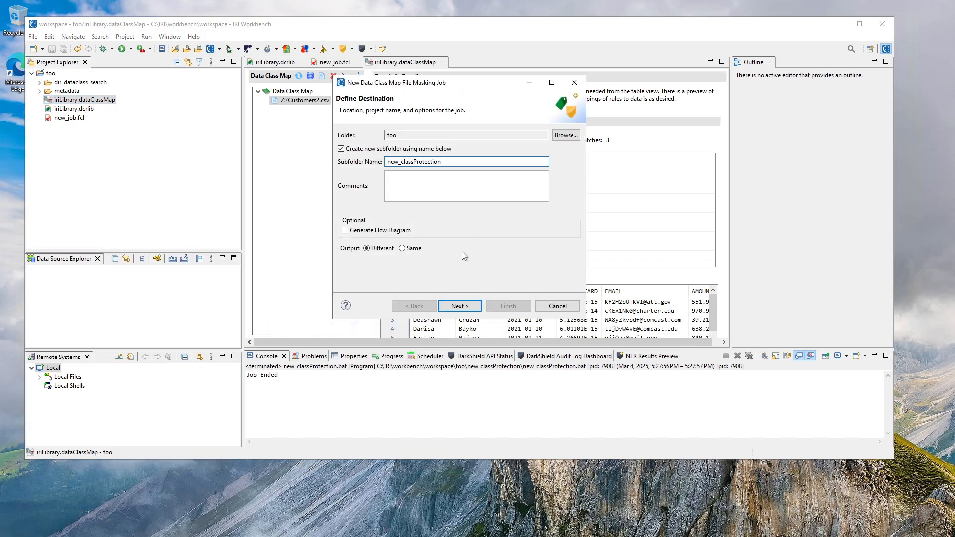
pyautogui.click(403, 249)
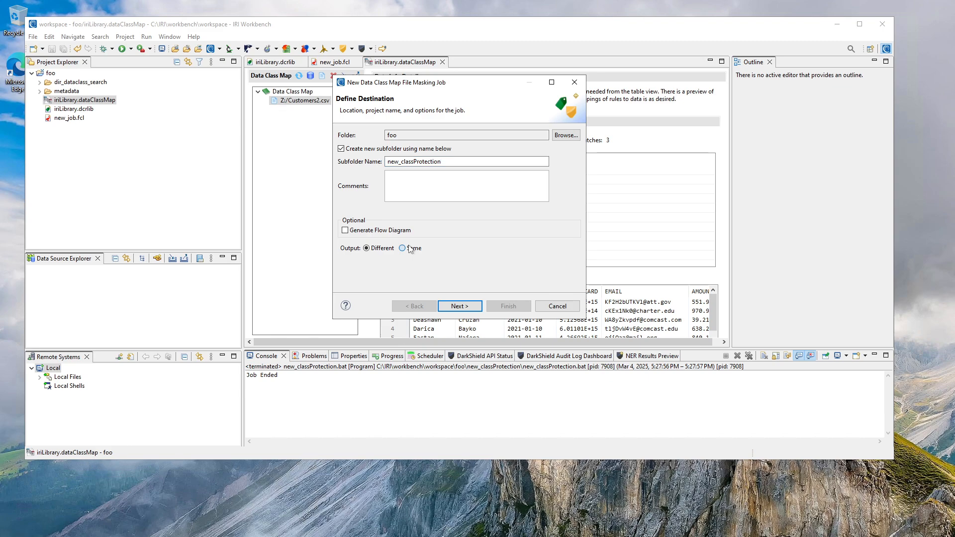
pyautogui.click(461, 308)
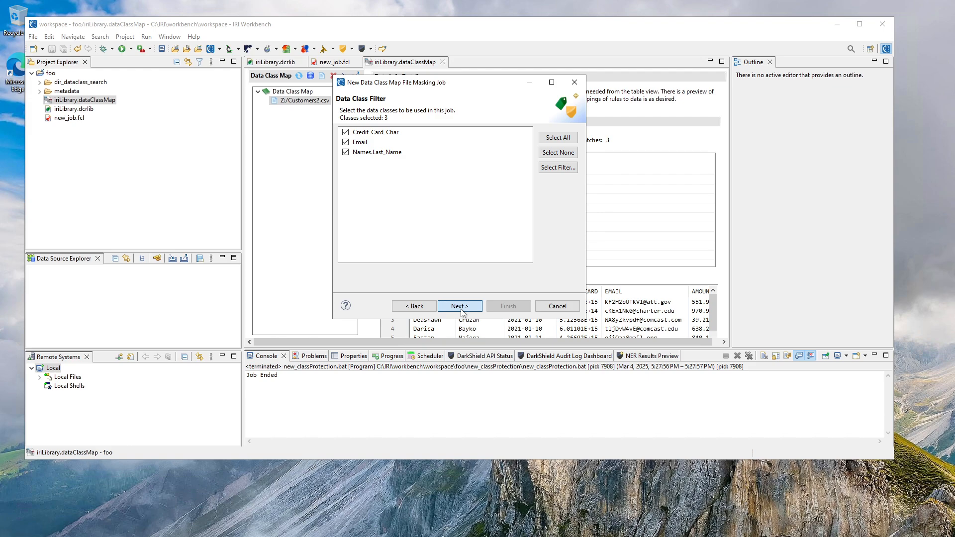
pyautogui.click(462, 308)
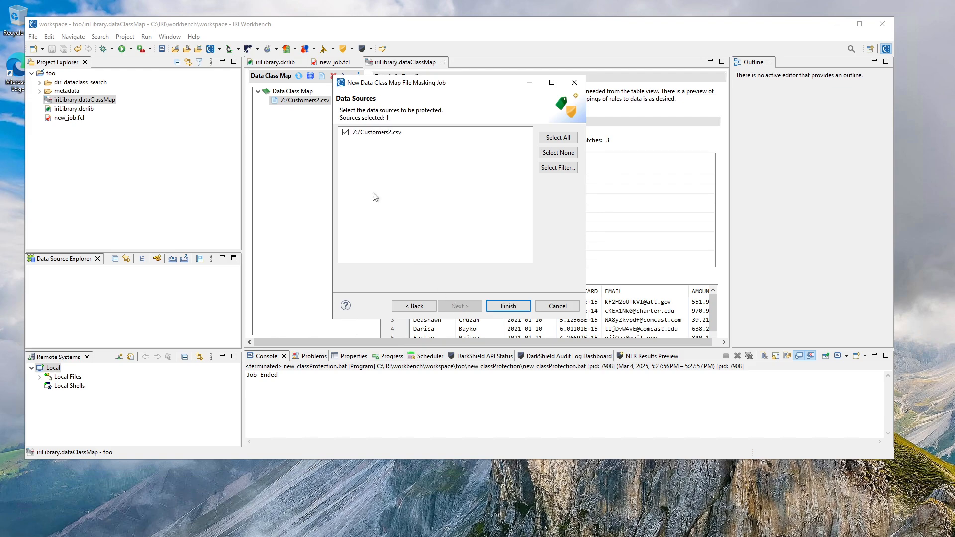
pyautogui.click(497, 307)
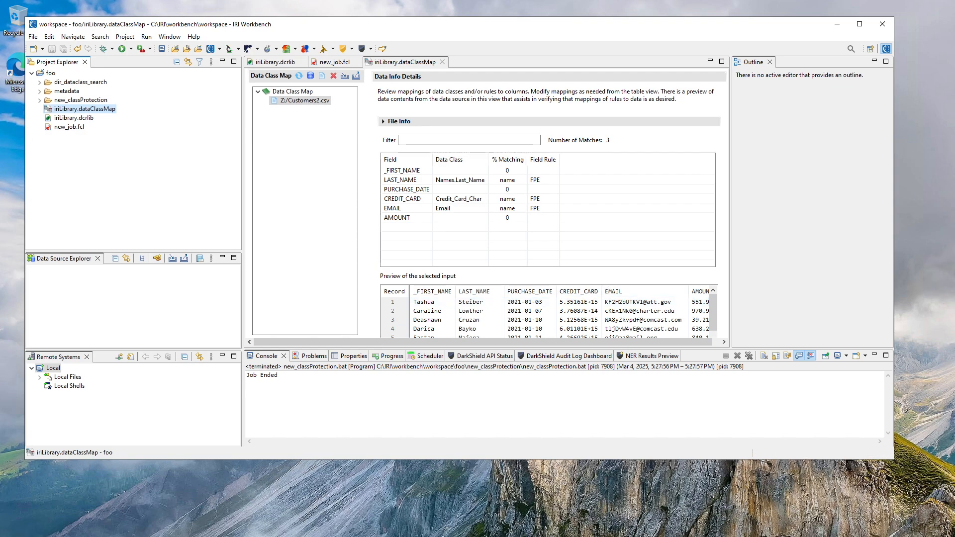
# Open Customers2_csv.scl from the new_classProtection folder and review the masking script's field functions and its output file target.
pyautogui.click(40, 100)
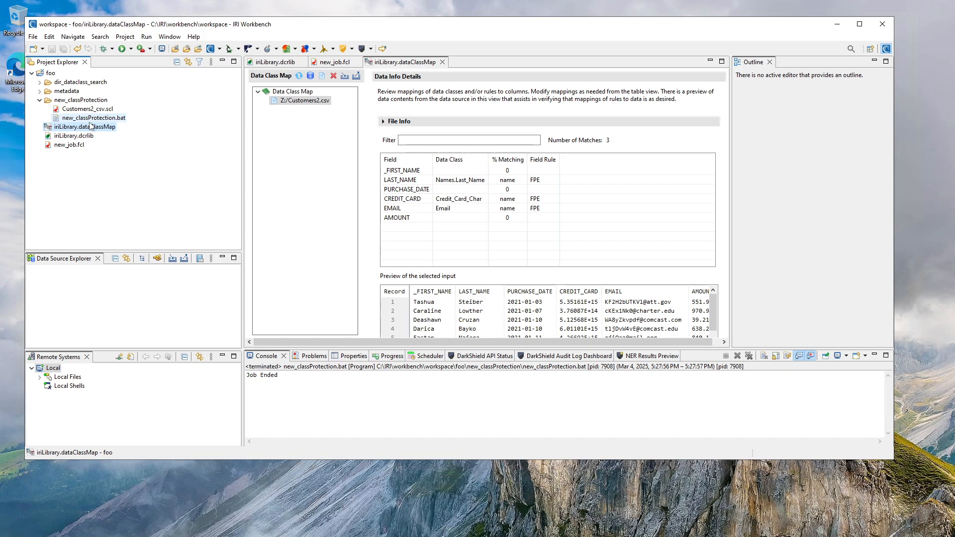
pyautogui.click(96, 109)
pyautogui.doubleClick(96, 109)
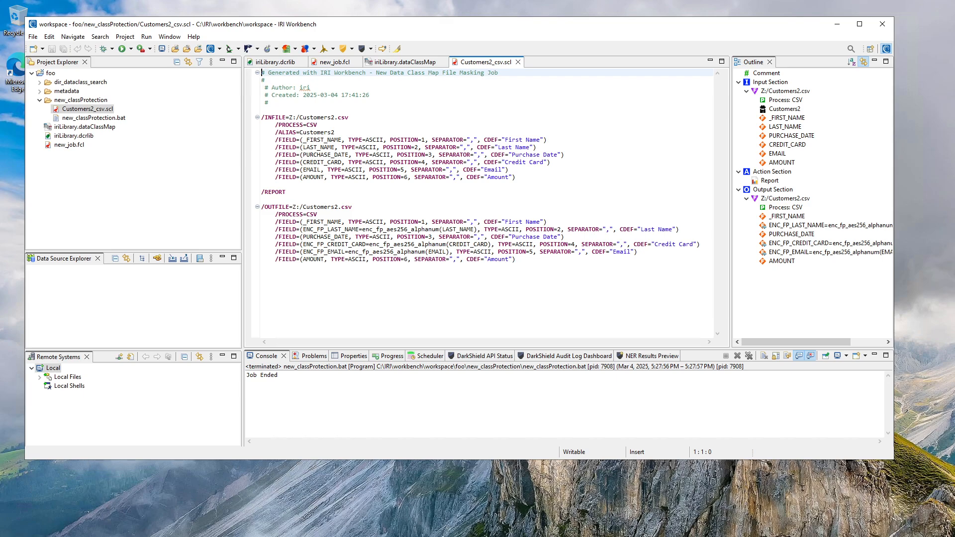
pyautogui.moveTo(352, 207); pyautogui.dragTo(293, 207)
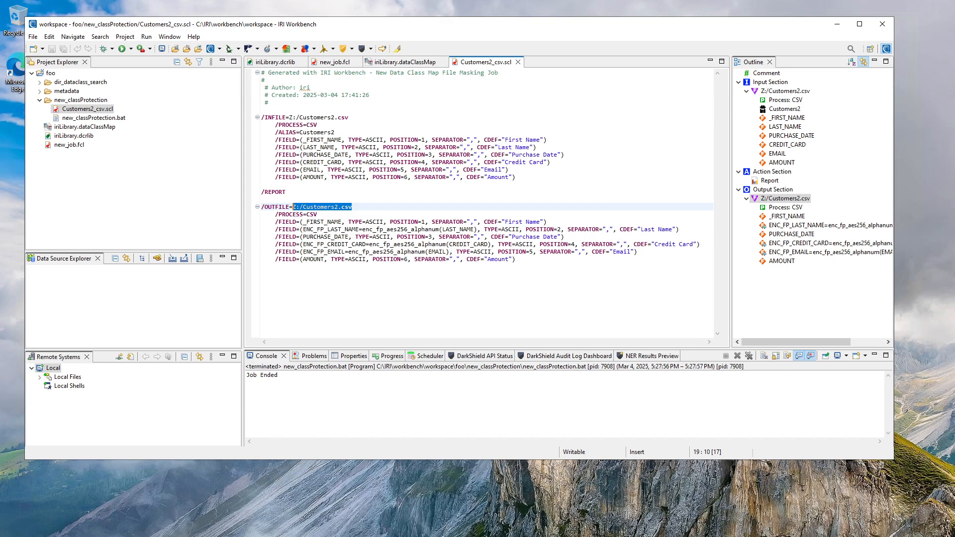
pyautogui.click(261, 274)
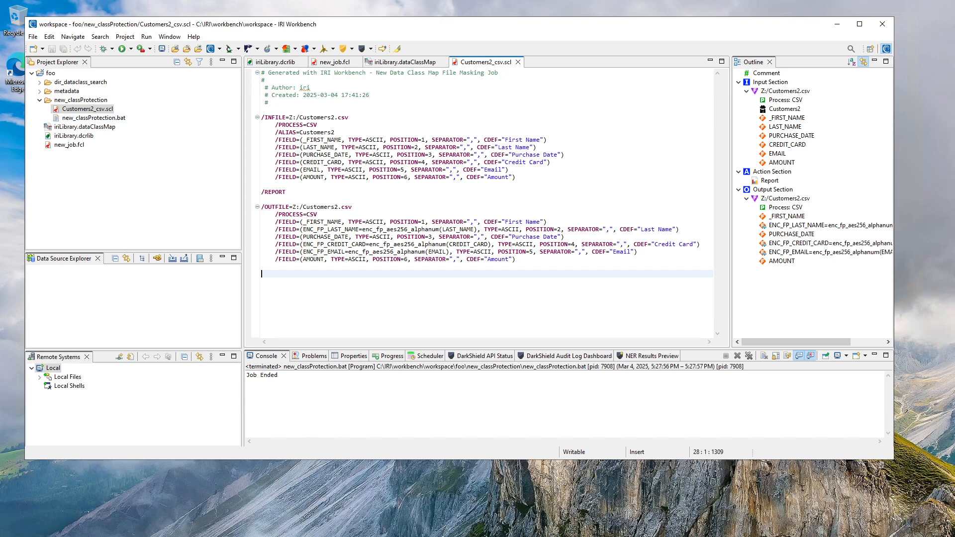
# Open new_classProtection.bat to check its commands, and run it as a batch program.
pyautogui.click(94, 118)
pyautogui.doubleClick(94, 118)
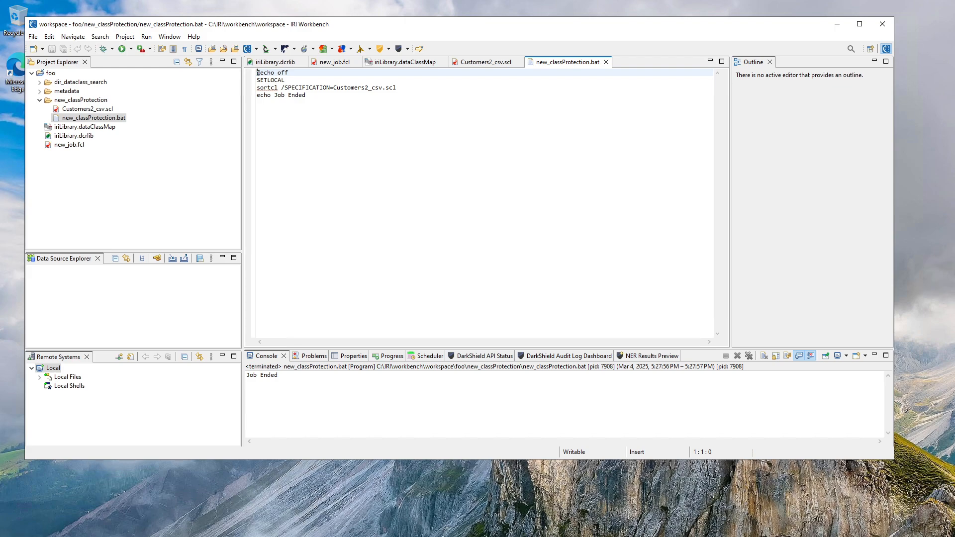
pyautogui.rightClick(105, 120)
pyautogui.moveTo(192, 296)
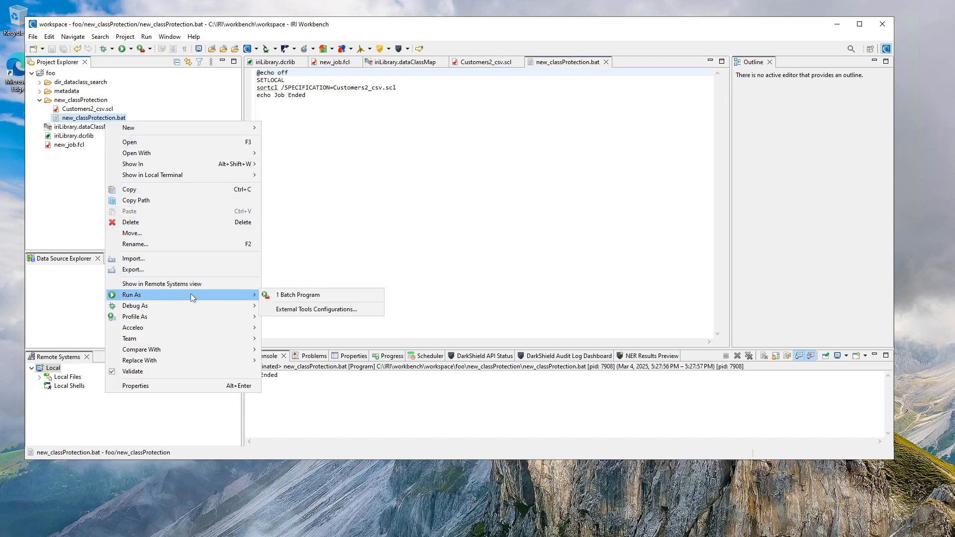
pyautogui.click(286, 296)
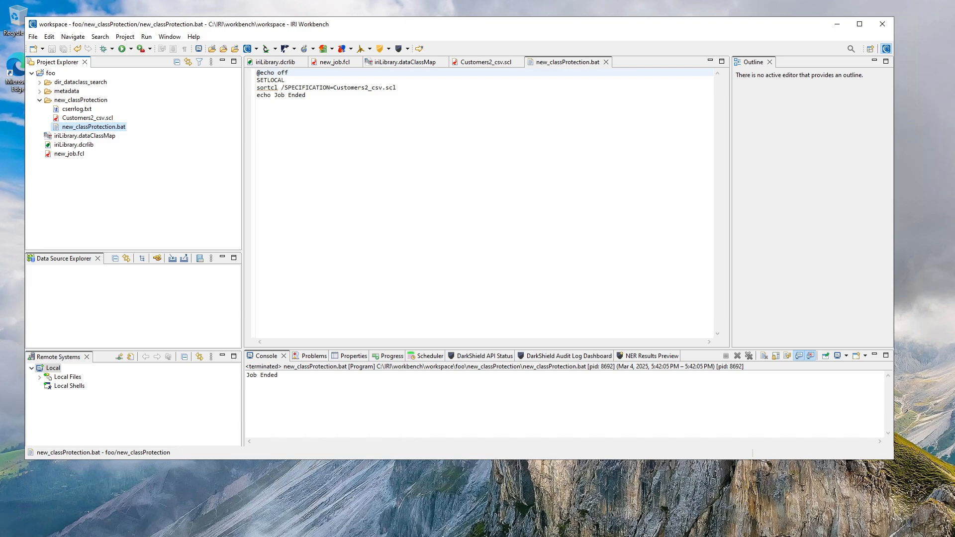
# Switch to File Explorer and open Customers2 from the root of the Z: share to inspect the masked data.
pyautogui.hotkey('alt', 'Tab')
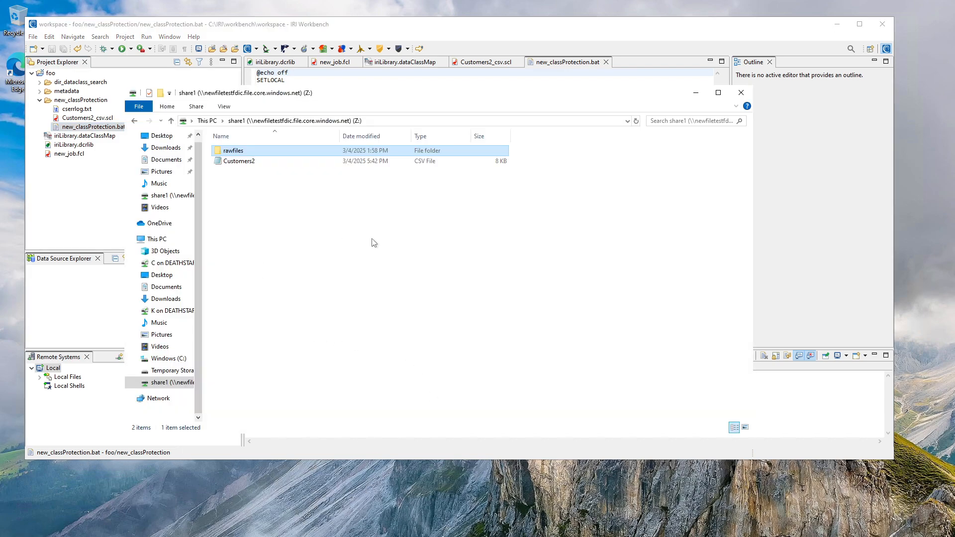
pyautogui.click(247, 164)
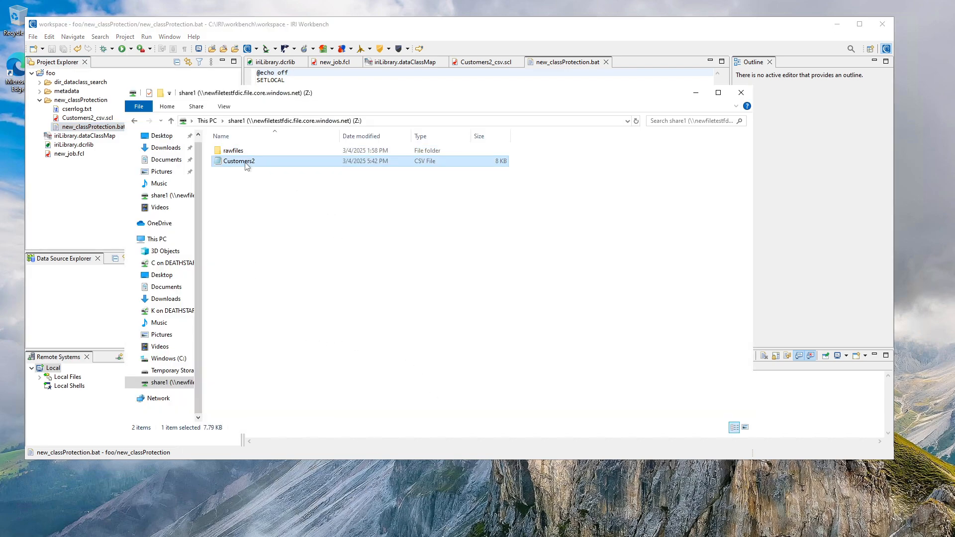
pyautogui.doubleClick(247, 165)
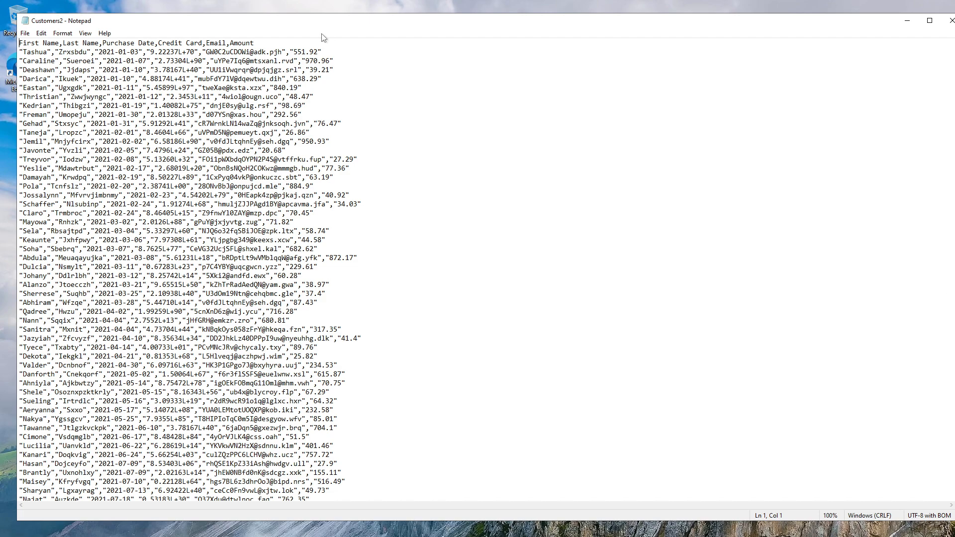
pyautogui.moveTo(710, 22); pyautogui.dragTo(787, 153)
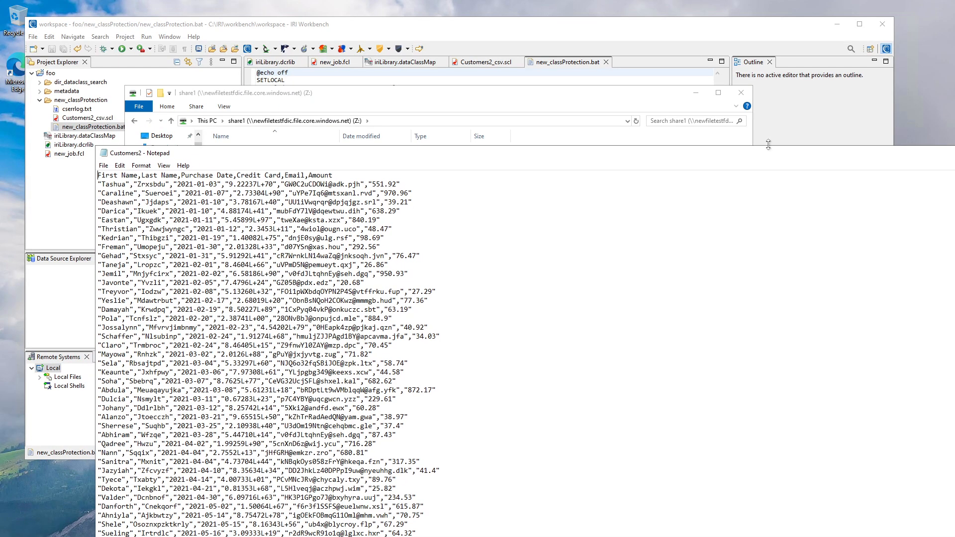
pyautogui.hotkey('alt', 'F4')
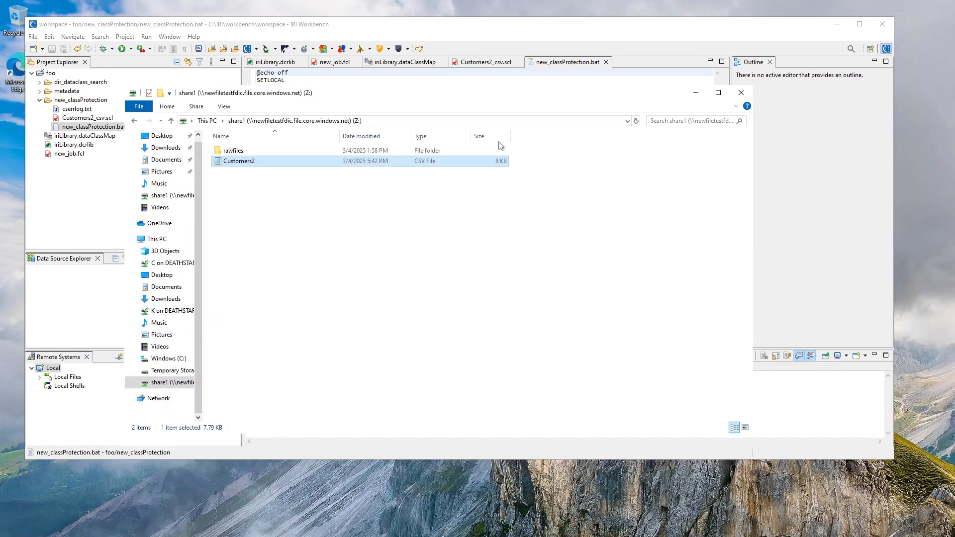
# Open the original Customers2 from the rawfiles folder, compare it with the masked copy in overlapping Notepad windows, and close both files.
pyautogui.doubleClick(257, 154)
pyautogui.doubleClick(244, 150)
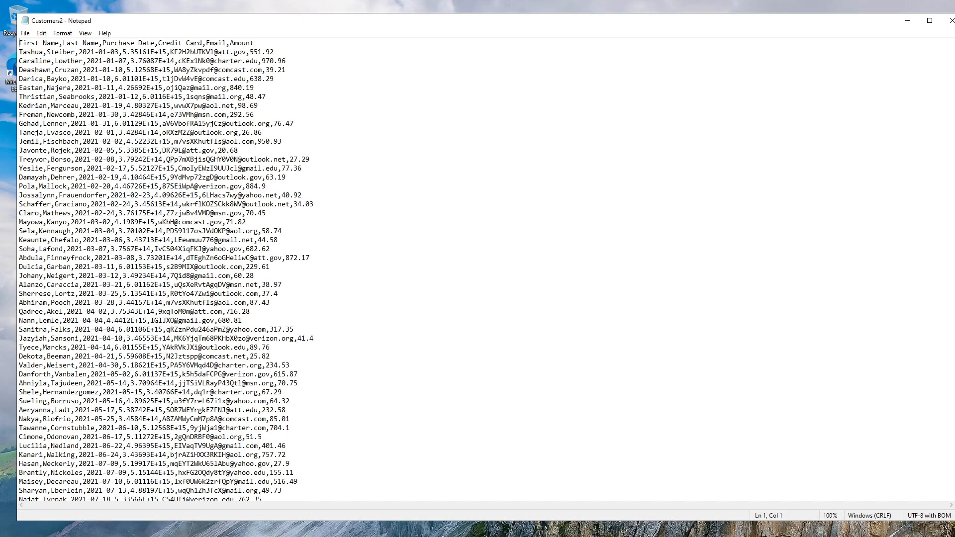
pyautogui.moveTo(541, 22); pyautogui.dragTo(595, 160)
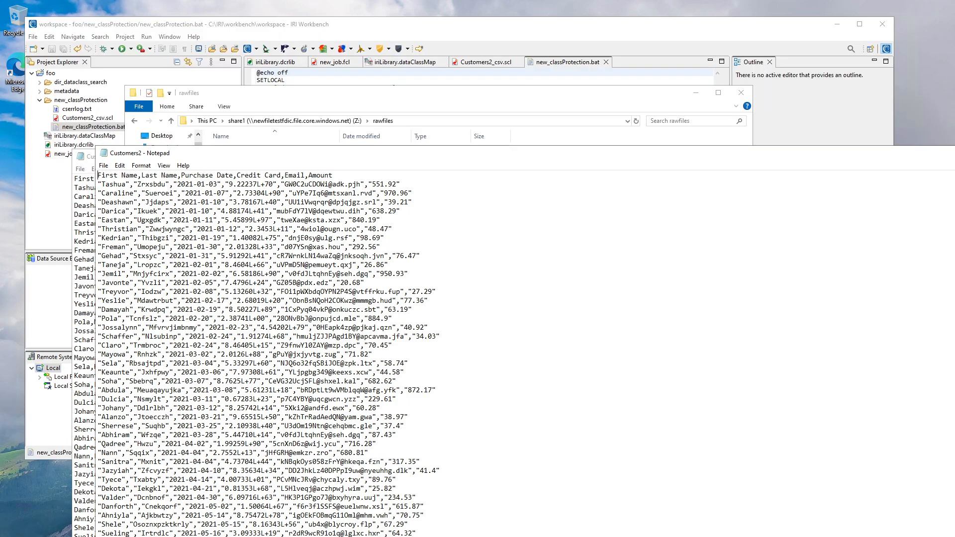
pyautogui.moveTo(241, 159); pyautogui.dragTo(209, 229)
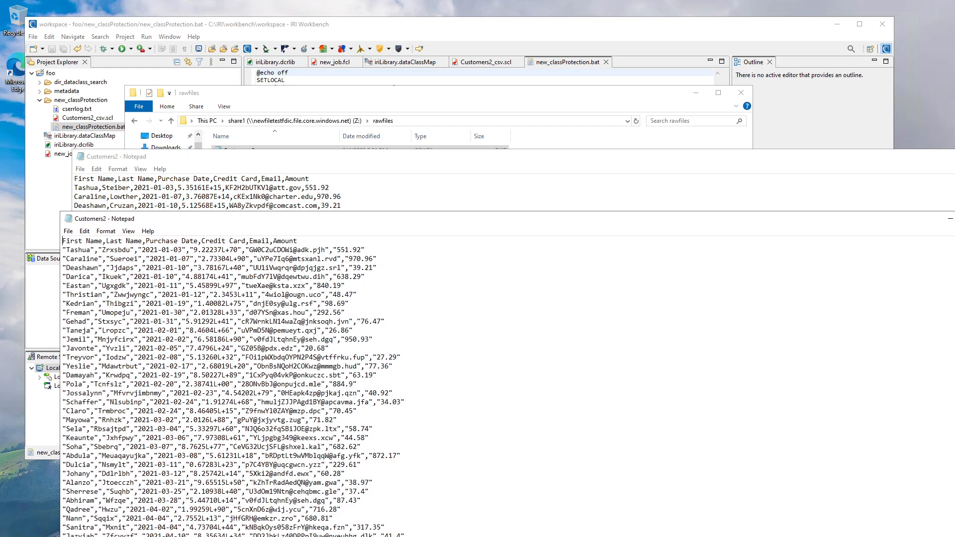
pyautogui.click(109, 188)
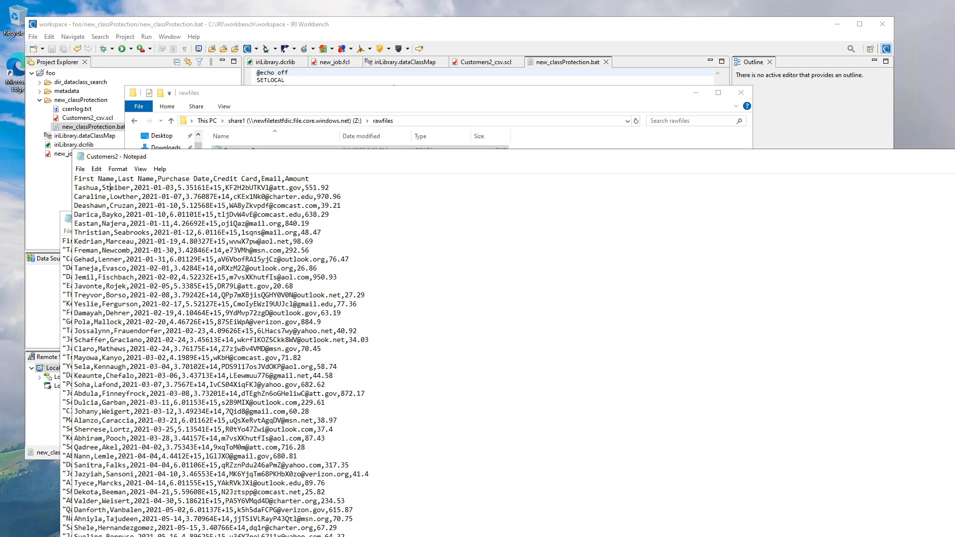
pyautogui.click(64, 227)
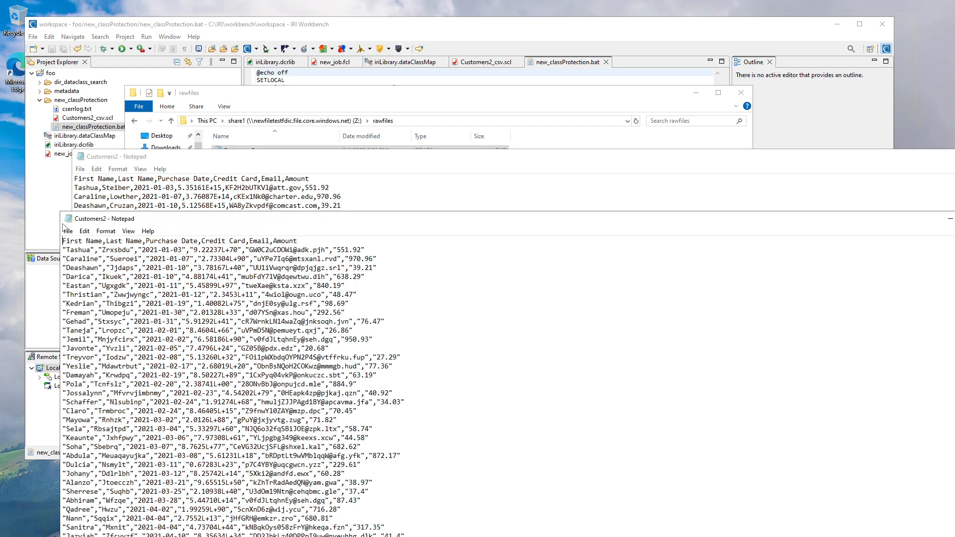
pyautogui.moveTo(190, 226); pyautogui.dragTo(169, 212)
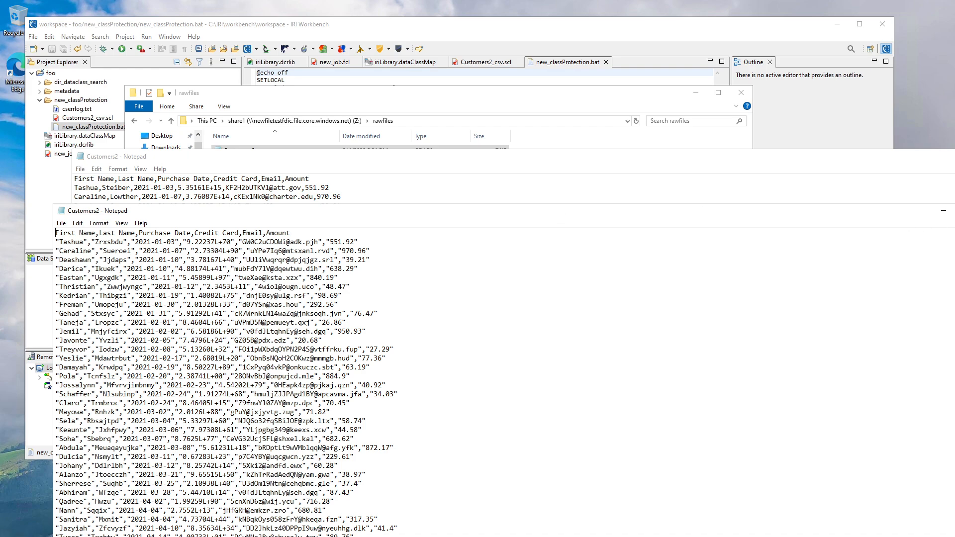
pyautogui.hotkey('alt', 'F4')
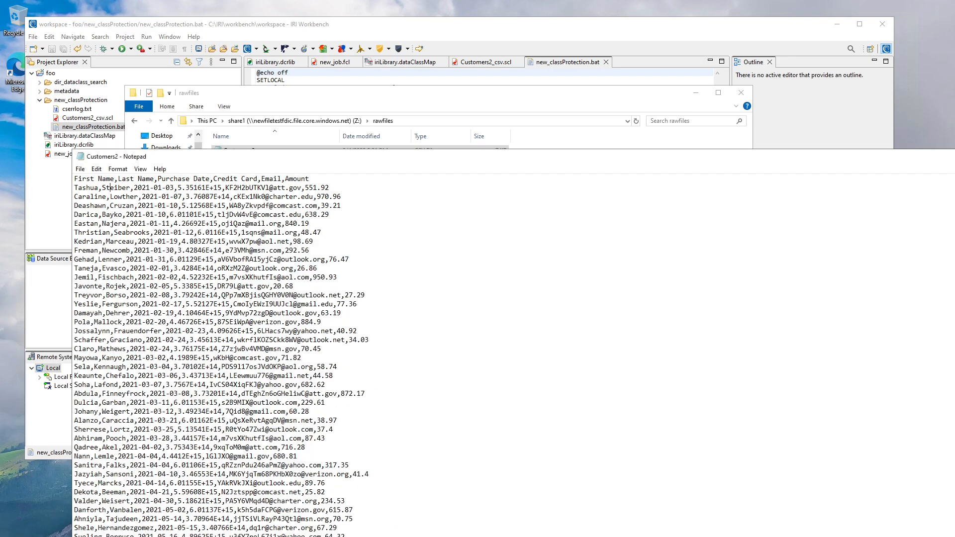
pyautogui.hotkey('alt', 'F4')
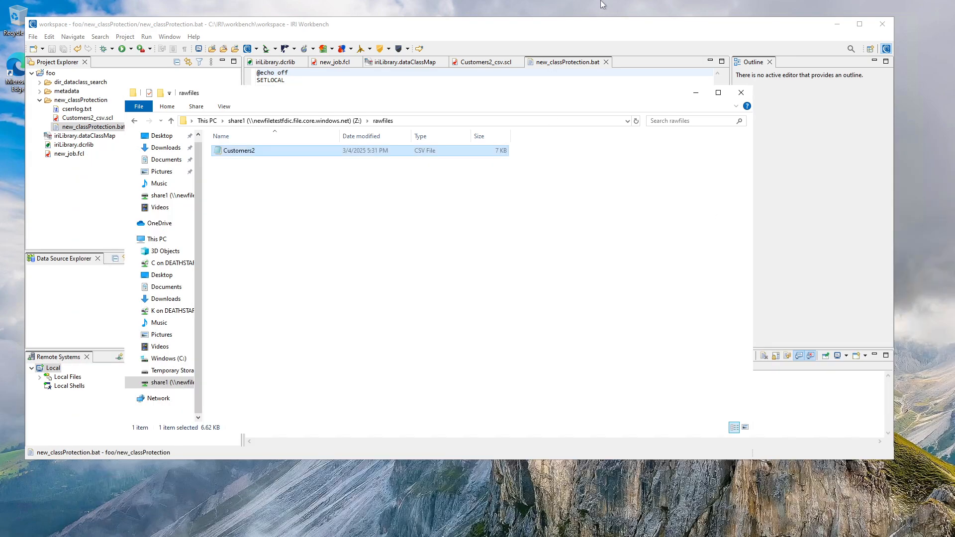
# Switch to the remote session showing the Azure portal, maximize it, and refresh the share1 file listing.
pyautogui.click(740, 8)
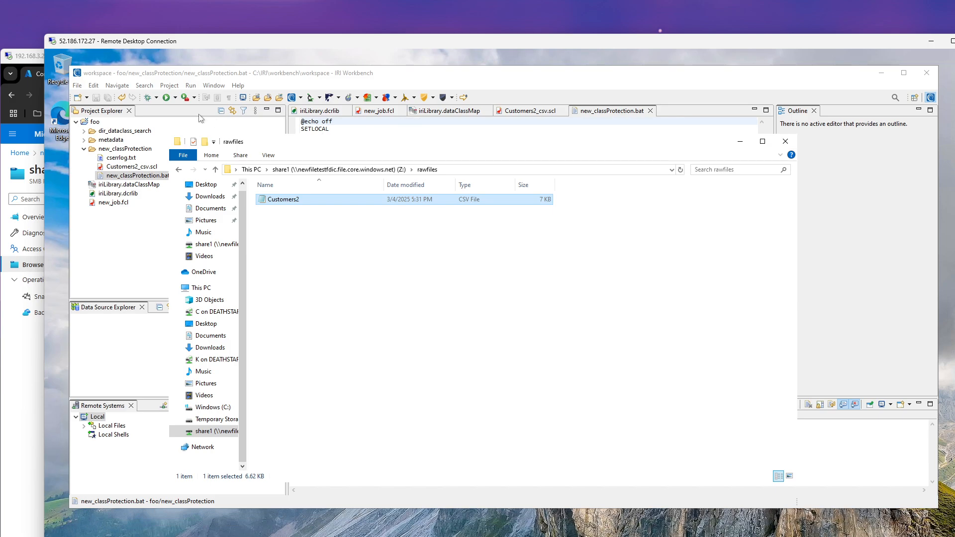
pyautogui.click(40, 56)
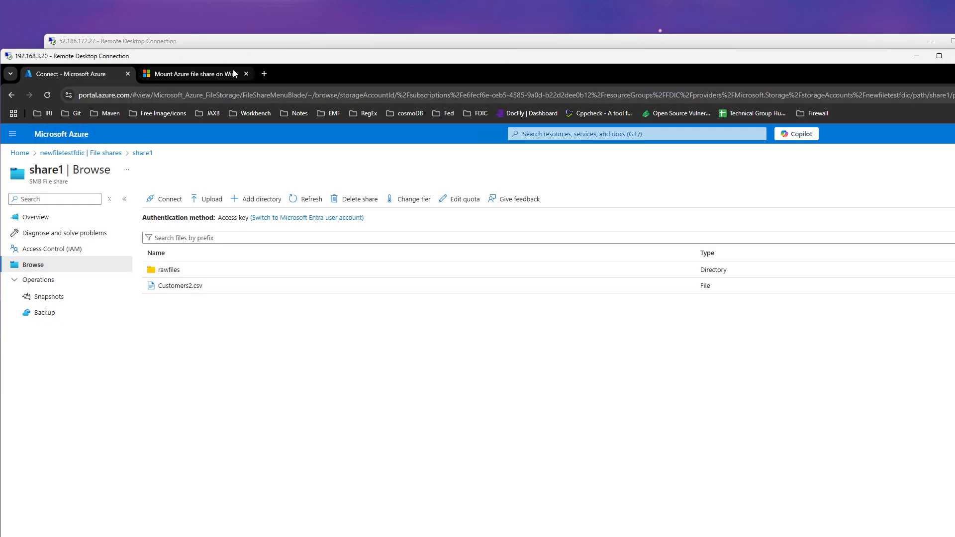
pyautogui.click(939, 56)
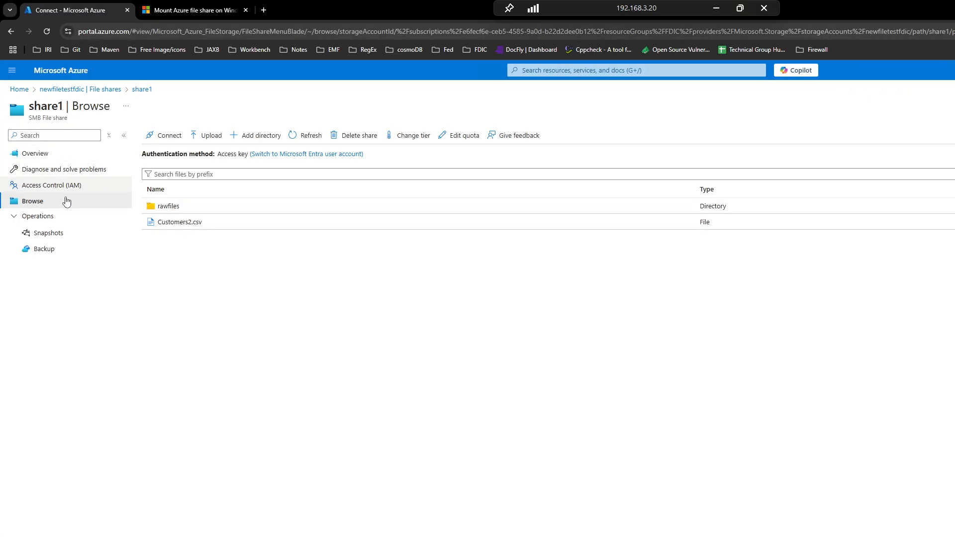
pyautogui.click(305, 137)
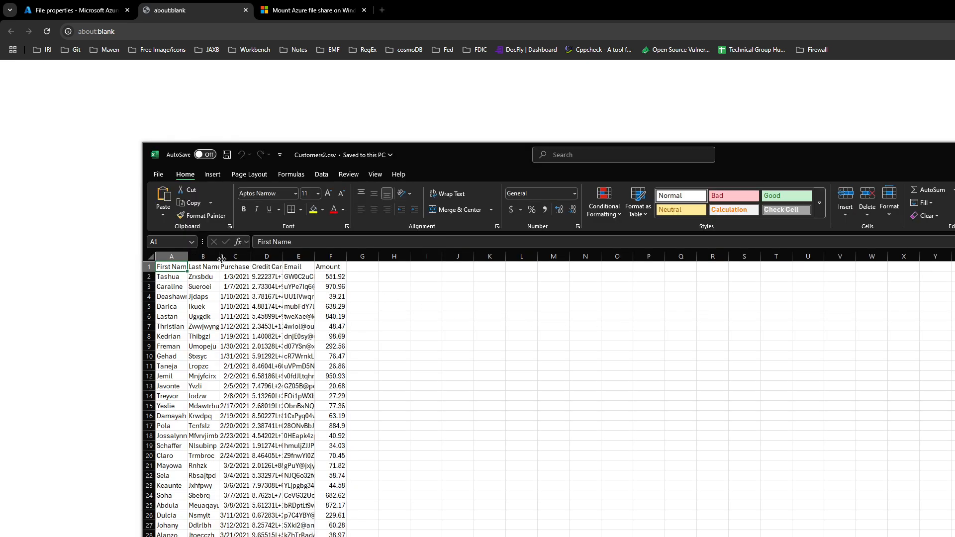
# Widen the Last Name and Email columns of Customers2.csv in Excel so their masked values can be read.
pyautogui.moveTo(219, 256); pyautogui.dragTo(261, 256)
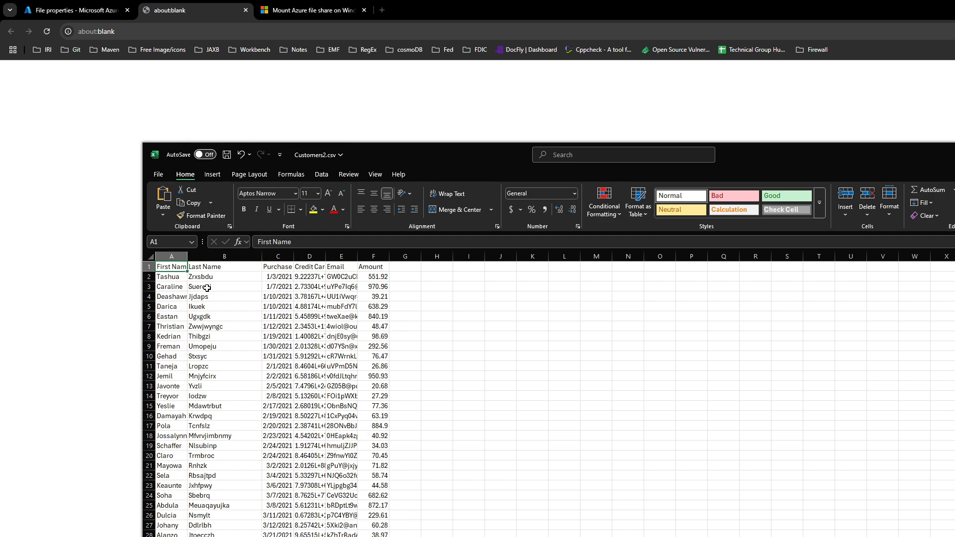
pyautogui.moveTo(360, 256); pyautogui.dragTo(432, 256)
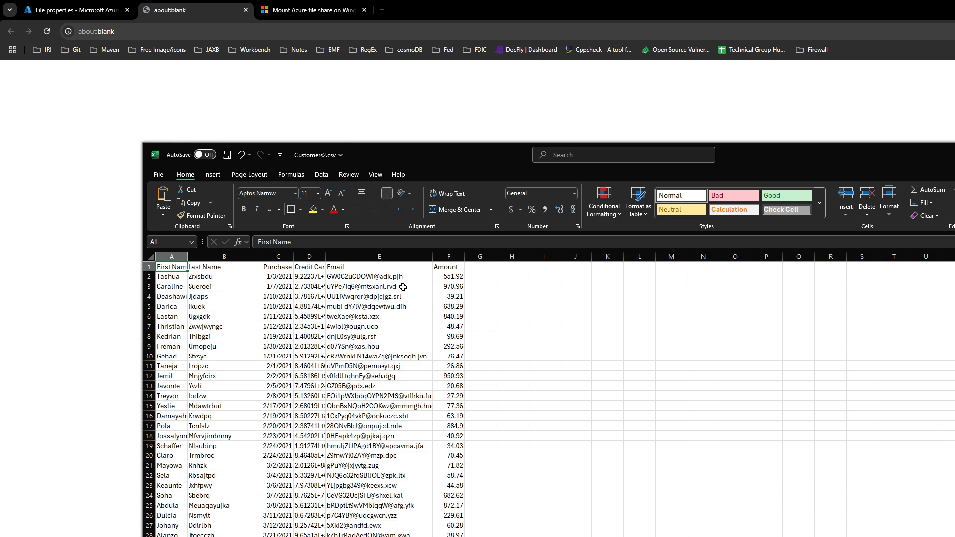